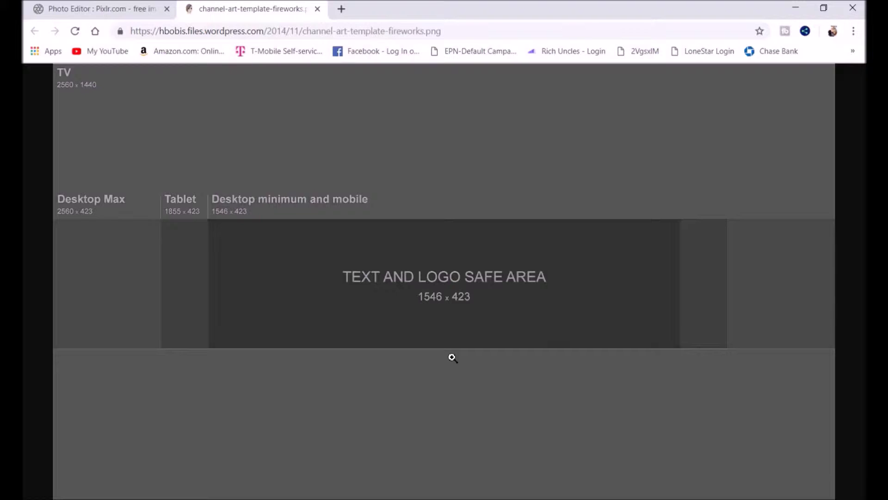
# Save the YouTube channel art template image to the Desktop as a PNG file.
pyautogui.rightClick(429, 262)
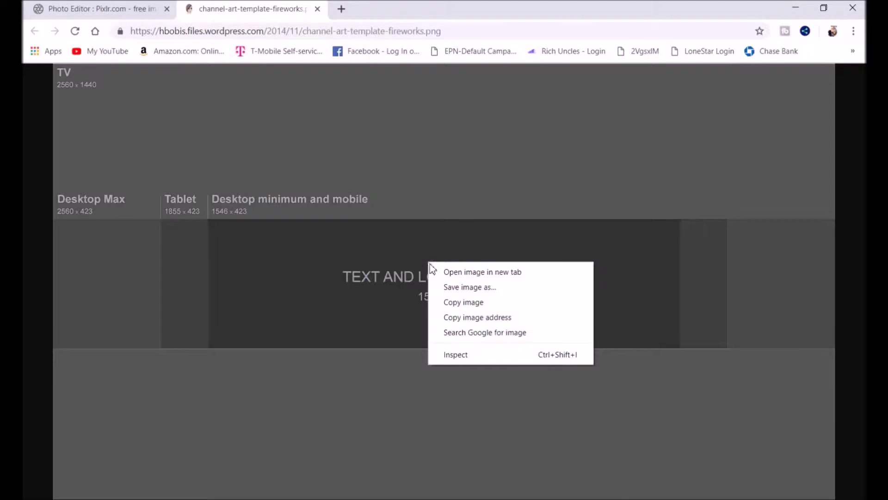
pyautogui.click(474, 290)
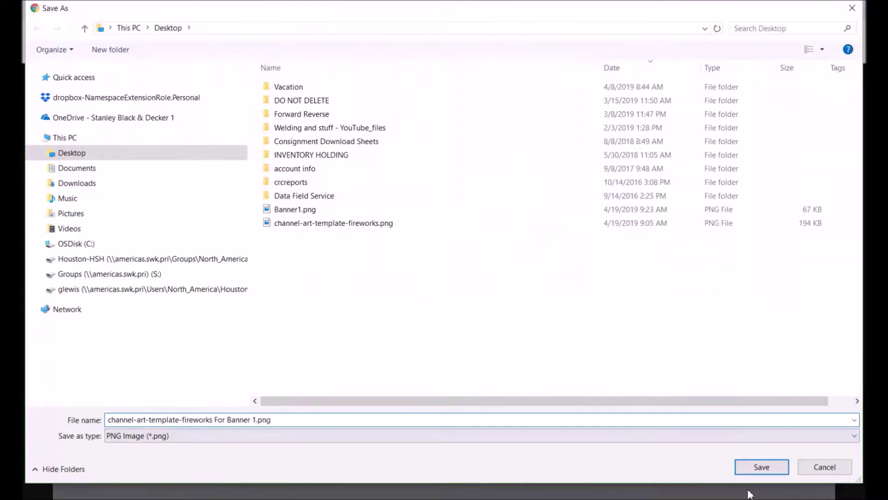
pyautogui.click(759, 471)
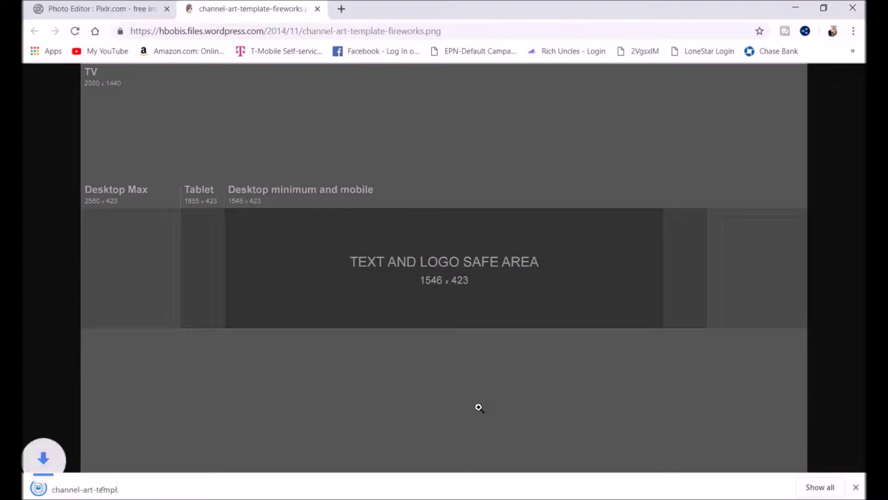
pyautogui.click(856, 488)
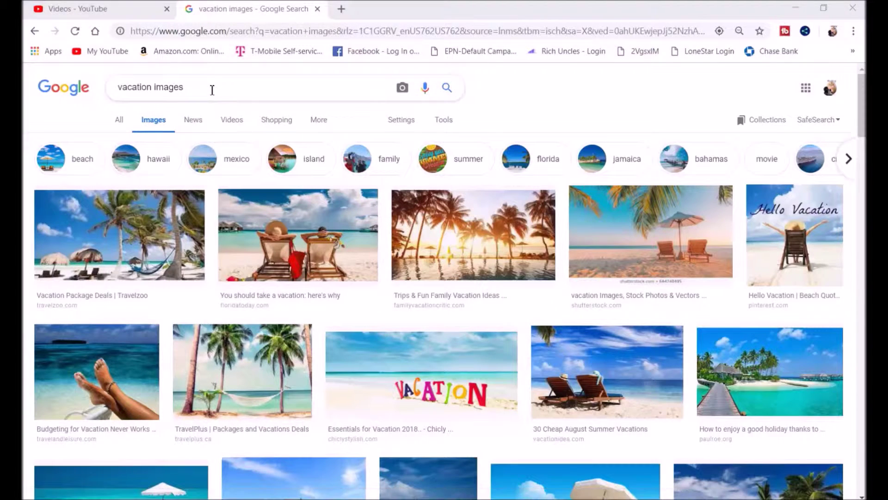
# Preview the tropical island pier photo from the vacation results, with Snipping Tool brought over it.
pyautogui.moveTo(213, 87); pyautogui.dragTo(106, 88)
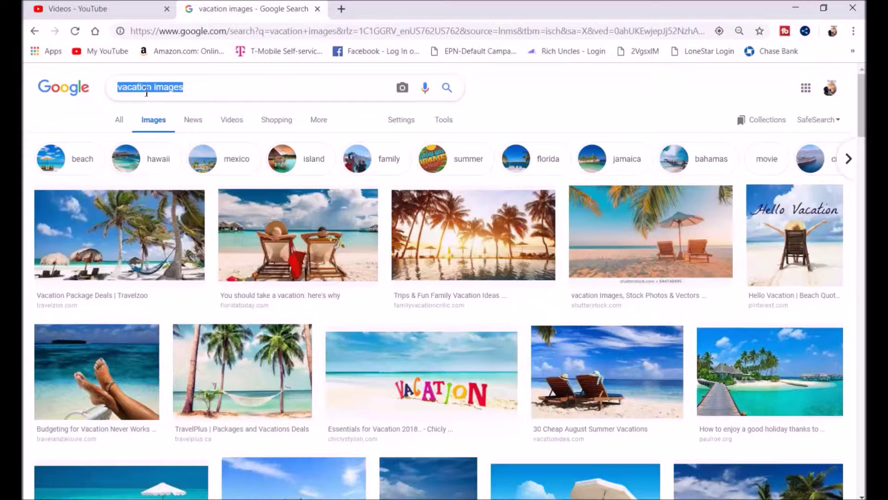
pyautogui.click(444, 185)
pyautogui.scroll(-3, 561, 266)
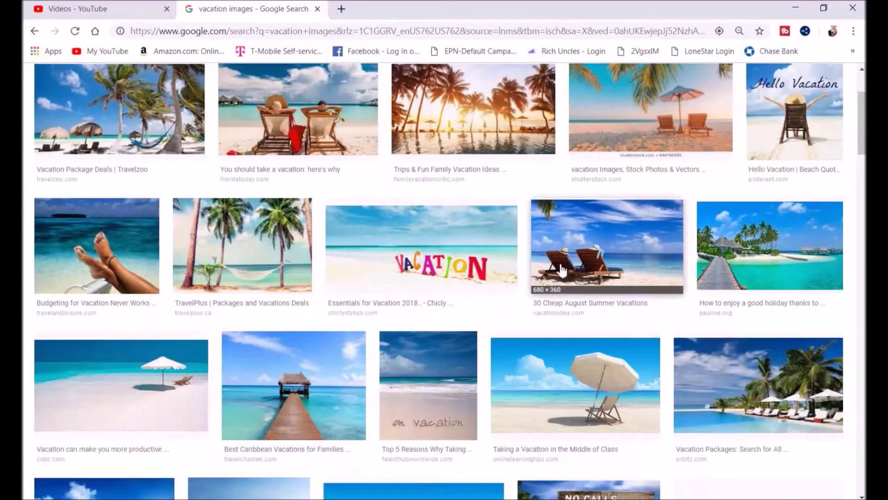
pyautogui.scroll(-1, 561, 269)
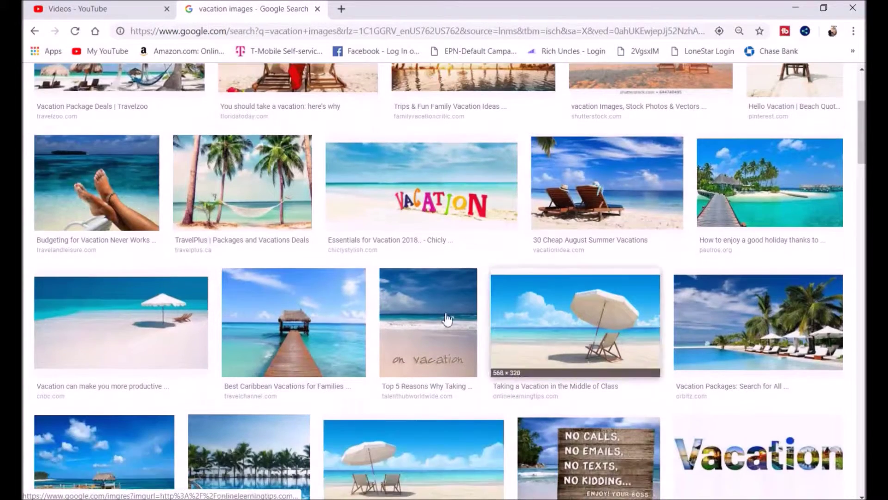
pyautogui.click(768, 186)
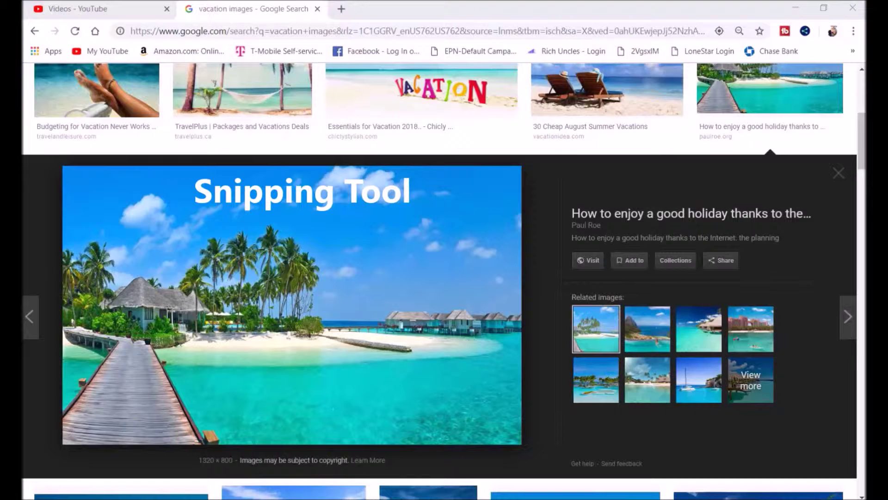
pyautogui.moveTo(22, 152); pyautogui.dragTo(271, 88)
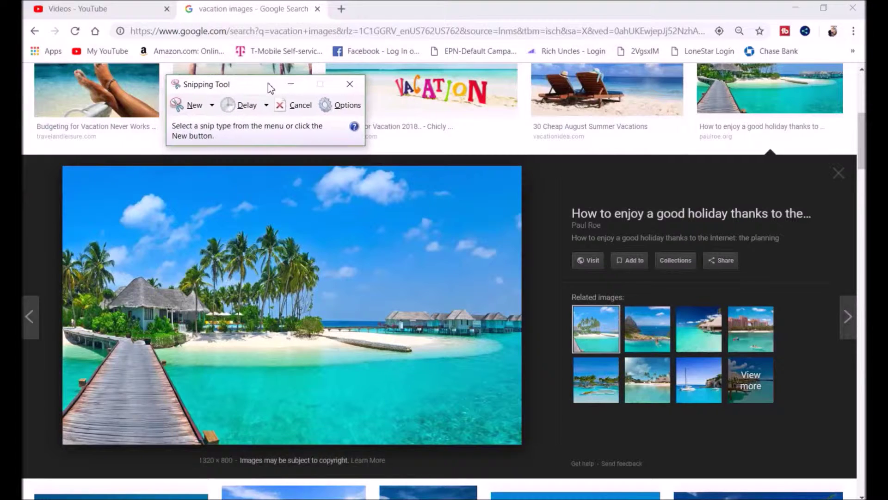
# Snip the island pier photo, copy the snip, and switch to PowerPoint.
pyautogui.click(193, 105)
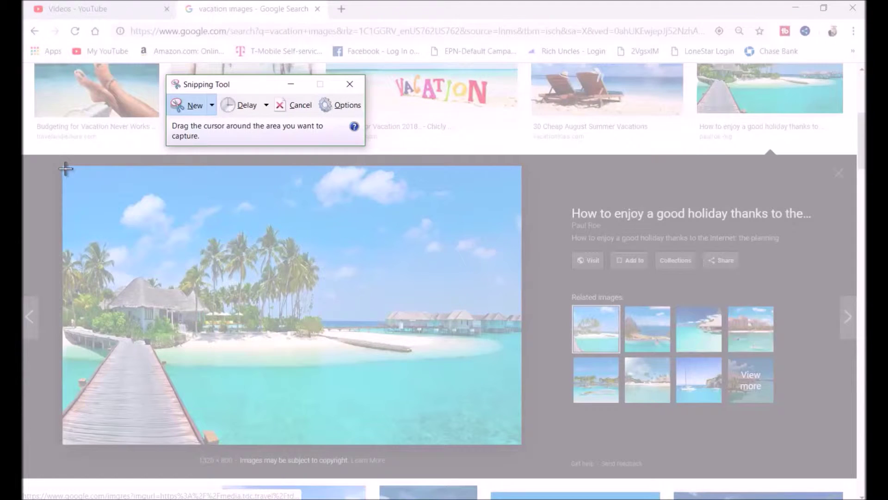
pyautogui.moveTo(65, 169); pyautogui.dragTo(521, 446)
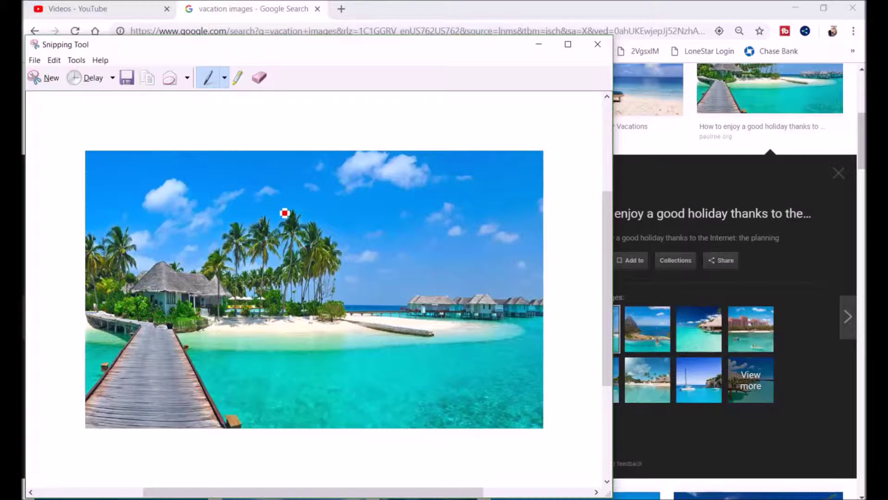
pyautogui.rightClick(283, 213)
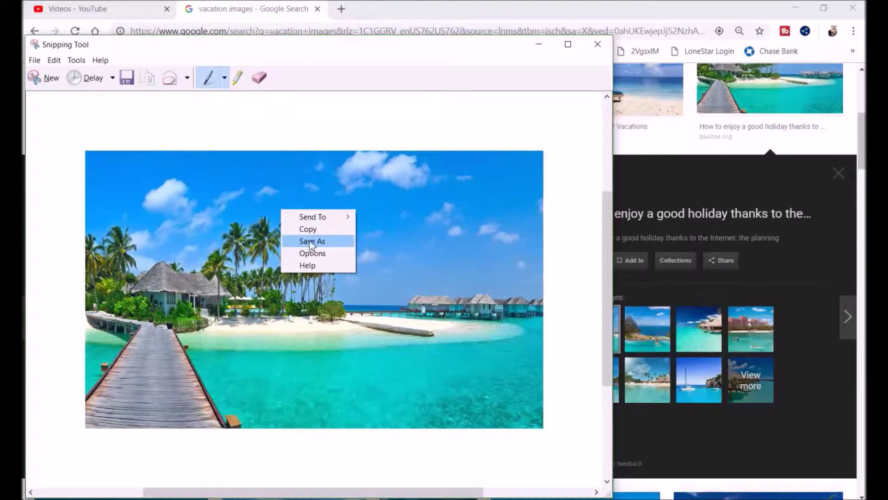
pyautogui.click(307, 228)
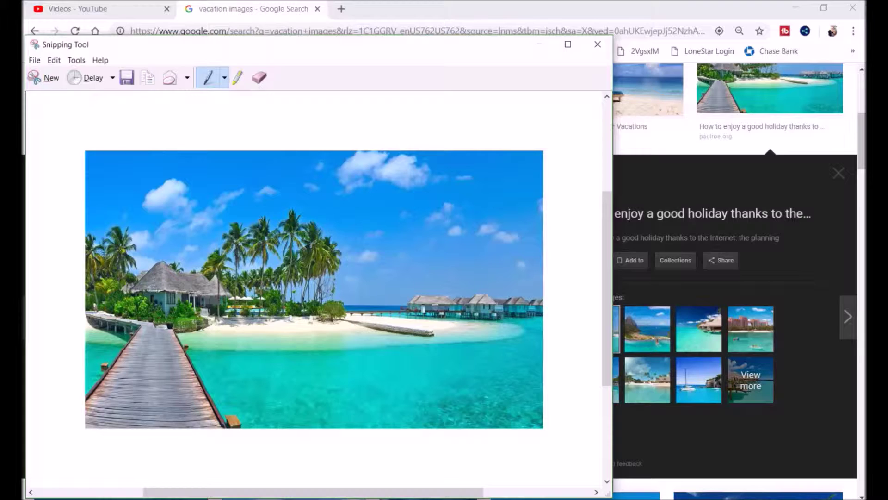
pyautogui.hotkey('alt', 'Tab')
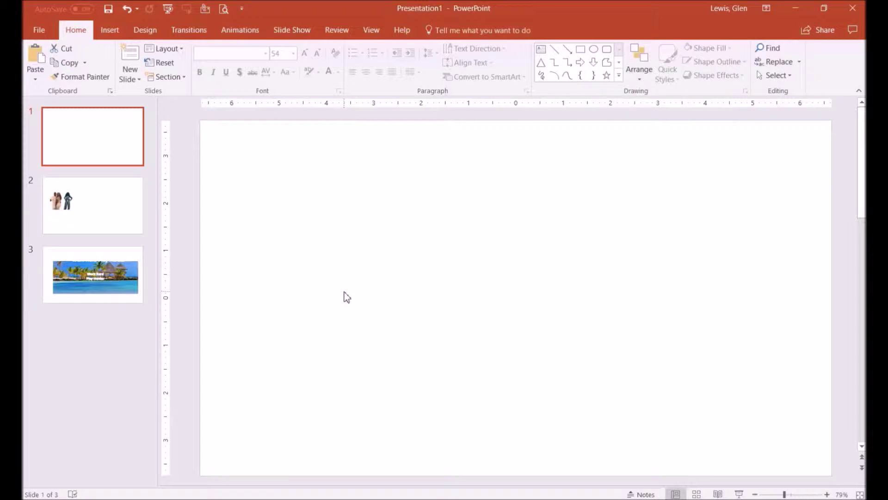
# Paste the island pier photo onto slide 1 and shift it up and left.
pyautogui.rightClick(350, 251)
pyautogui.click(377, 274)
pyautogui.moveTo(472, 305); pyautogui.dragTo(415, 276)
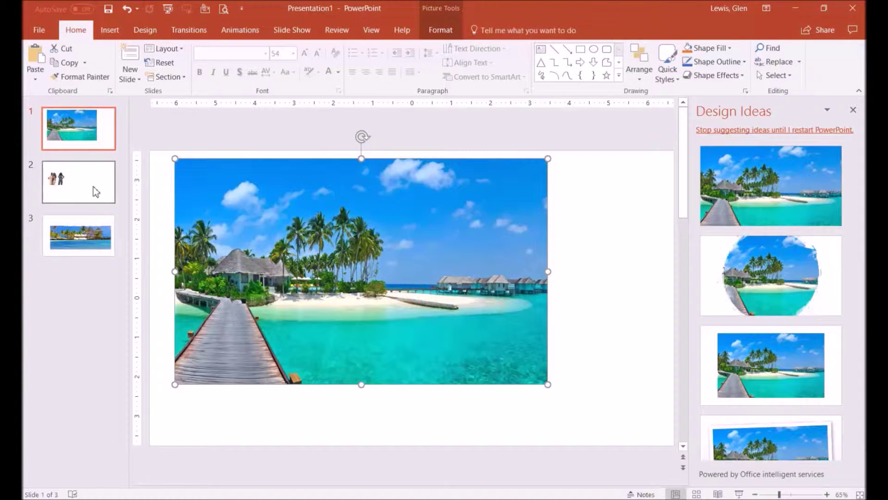
# Go to slide 2 with the cutout people and close the Design Ideas panel.
pyautogui.click(95, 191)
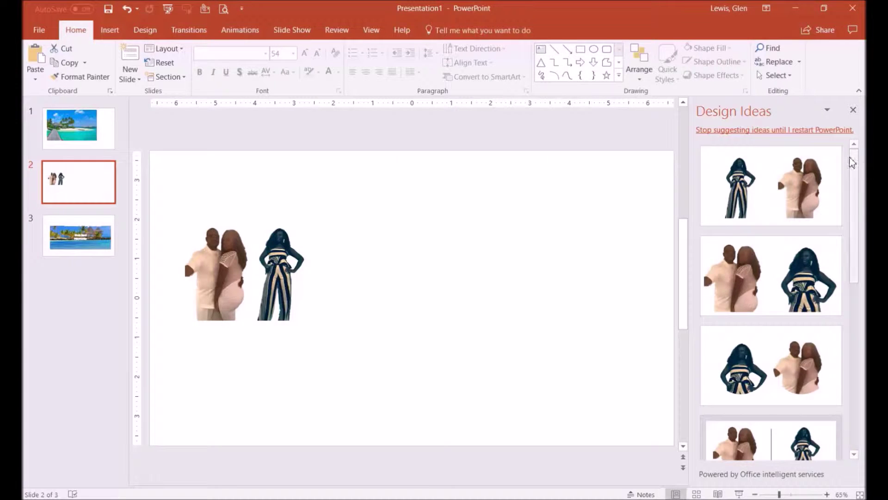
pyautogui.click(853, 110)
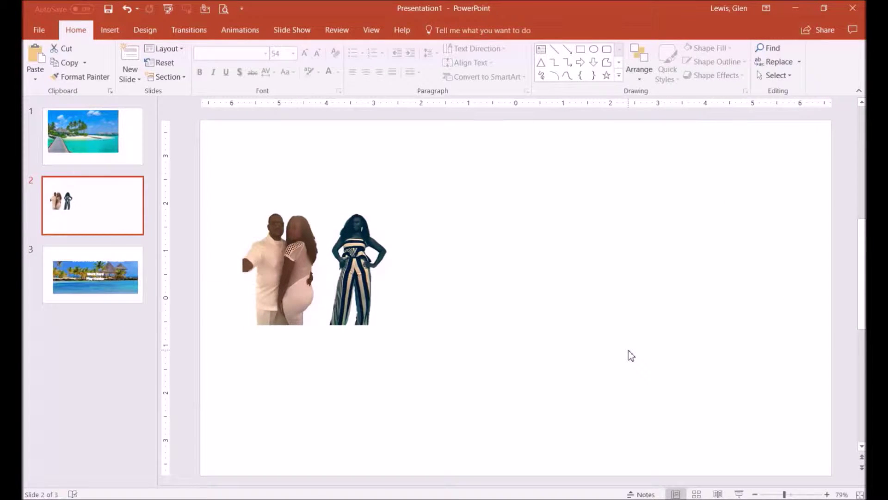
pyautogui.click(110, 30)
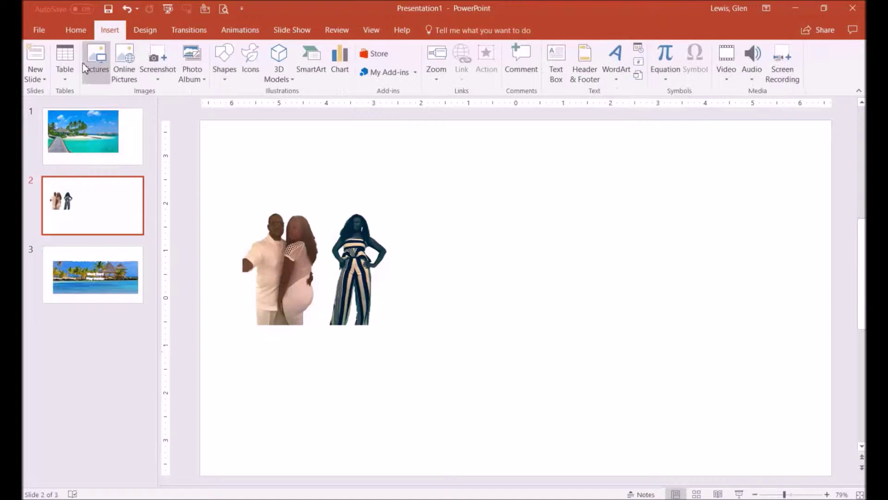
# Insert the channel art template PNG, resized to 8.64 by 4.86 inches beside the figures.
pyautogui.click(101, 69)
pyautogui.doubleClick(243, 92)
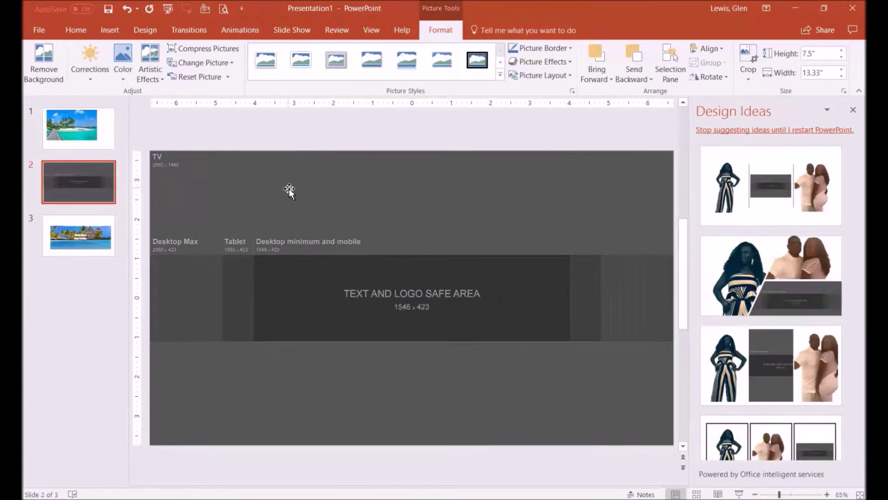
pyautogui.click(853, 110)
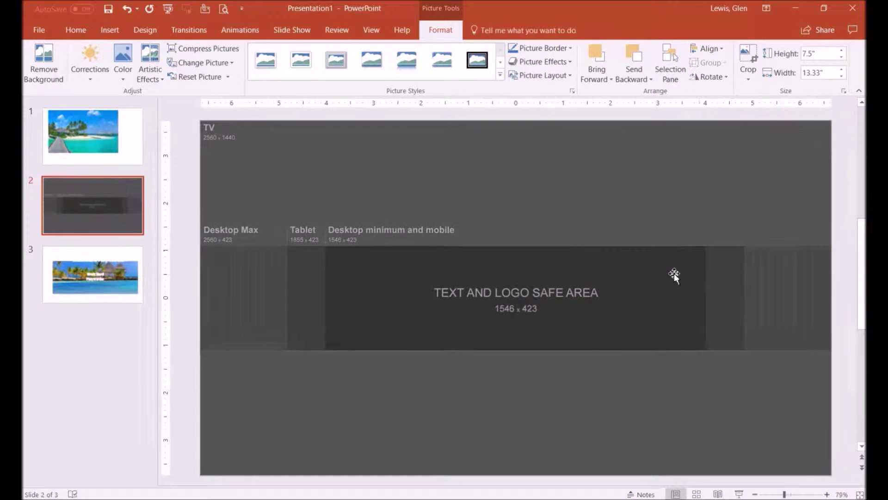
pyautogui.click(302, 190)
pyautogui.moveTo(200, 119); pyautogui.dragTo(447, 244)
pyautogui.moveTo(587, 301); pyautogui.dragTo(561, 242)
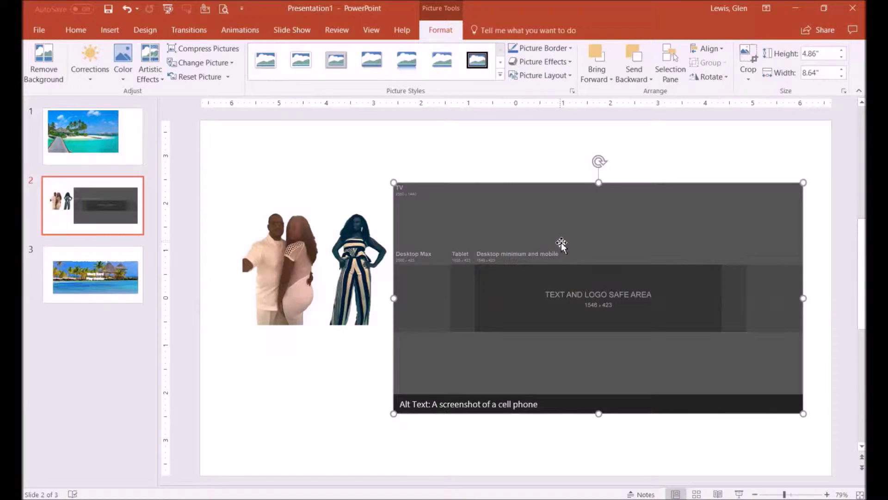
pyautogui.click(496, 447)
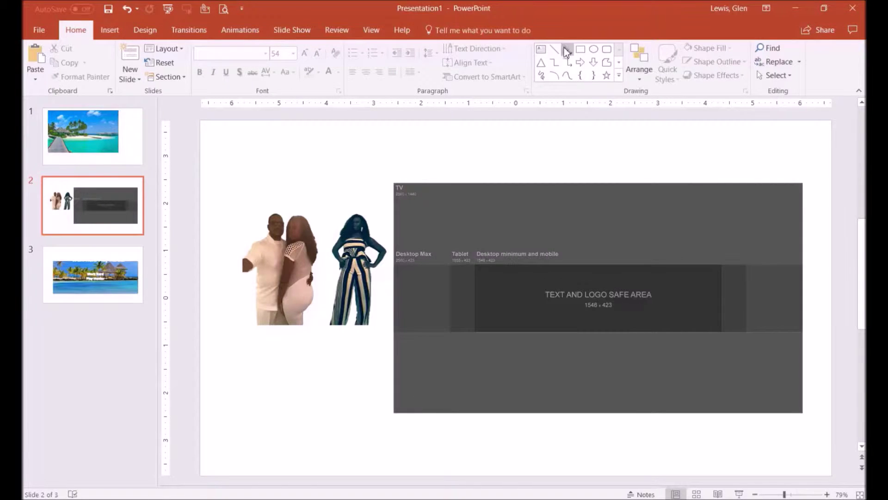
# Draw a rectangle exactly over the template and send it behind the template picture.
pyautogui.click(581, 51)
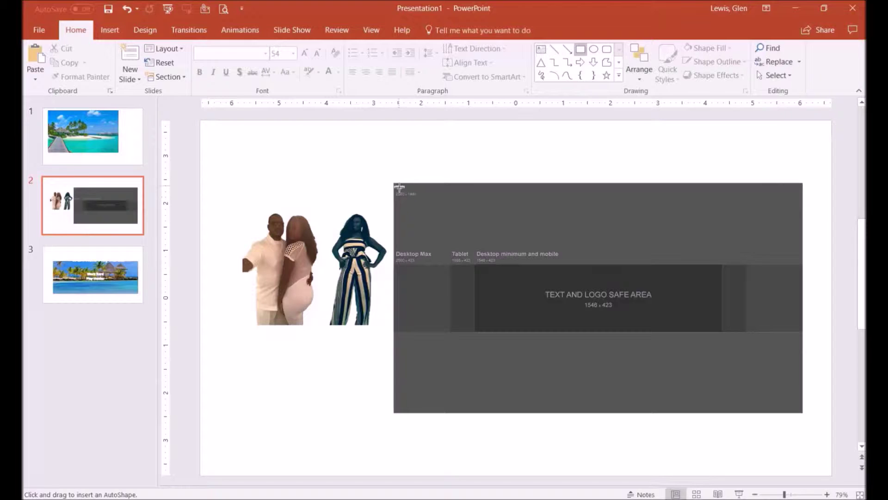
pyautogui.moveTo(397, 185)
pyautogui.mouseDown()
pyautogui.moveTo(689, 374)
pyautogui.moveTo(803, 416)
pyautogui.mouseUp()
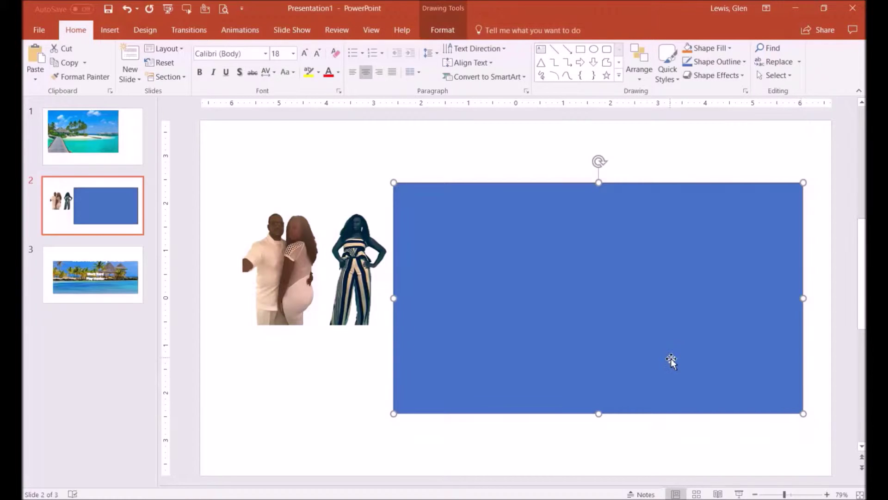
pyautogui.rightClick(528, 291)
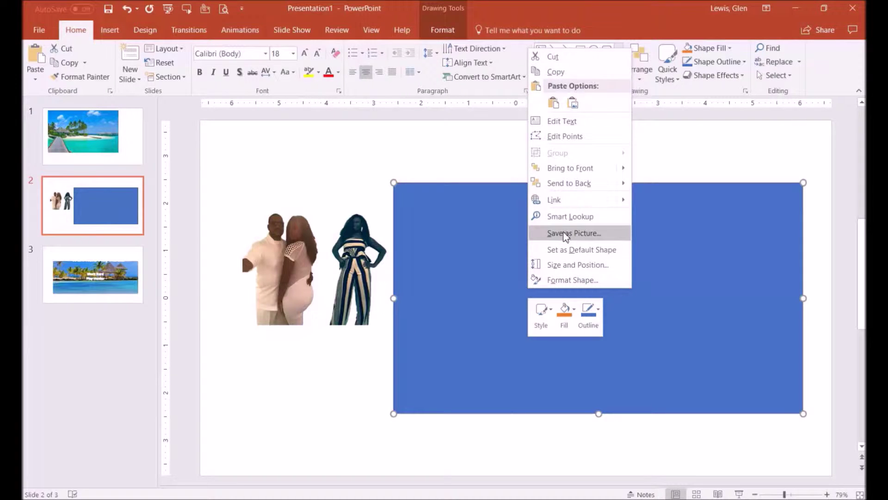
pyautogui.click(582, 184)
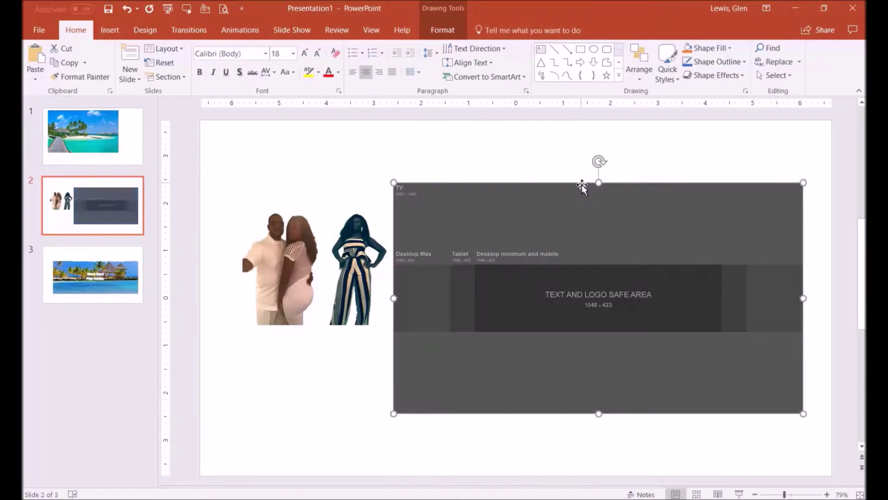
# Cut the template picture from slide 2, then bring up the blue rectangle's context menu.
pyautogui.rightClick(574, 231)
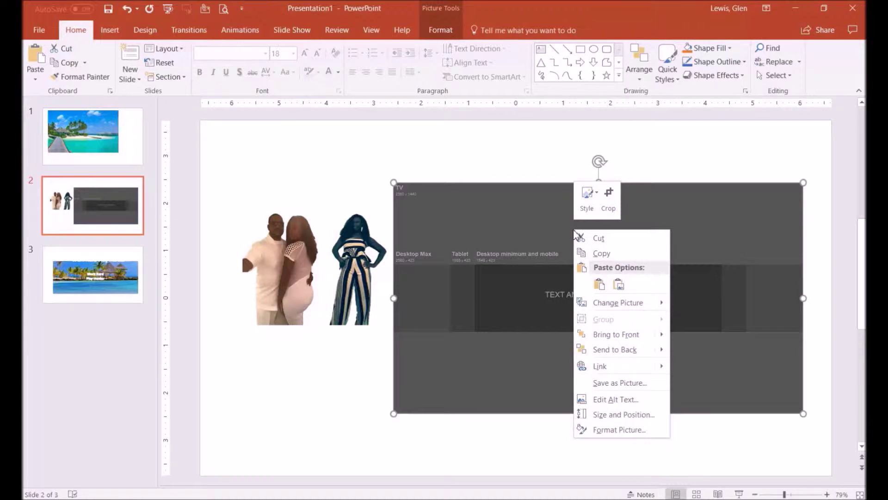
pyautogui.click(601, 239)
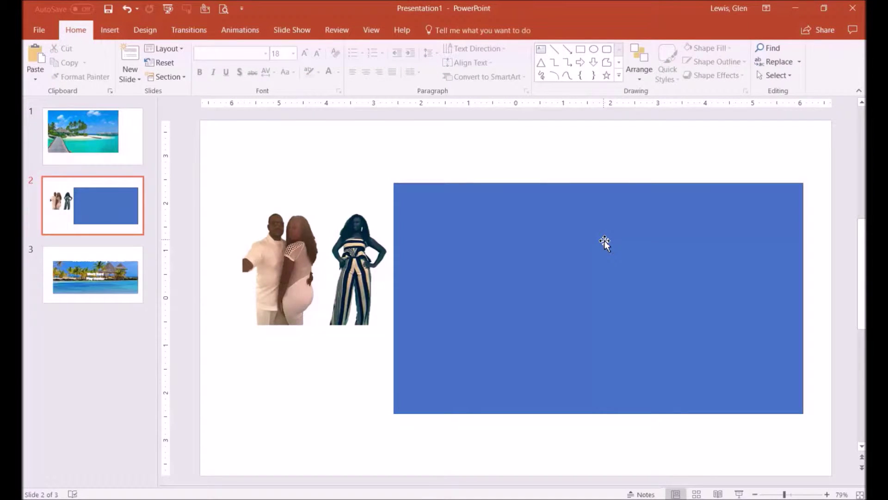
pyautogui.rightClick(563, 305)
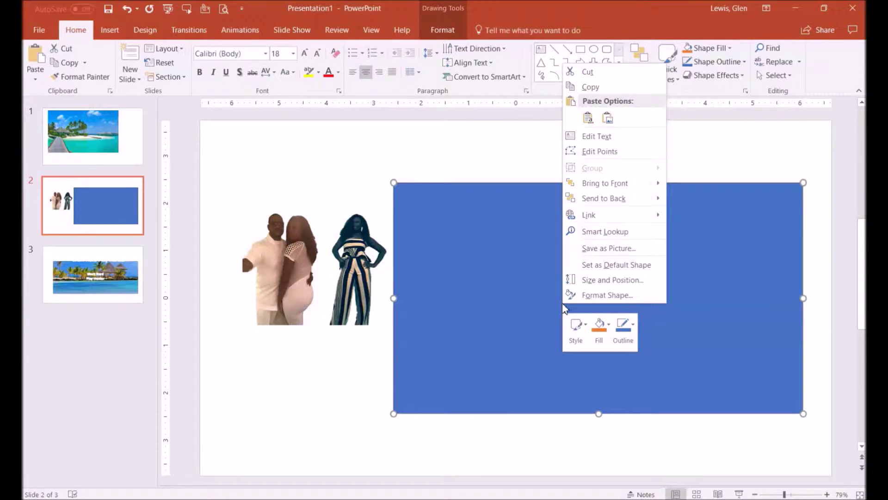
# Give the rectangle a picture fill from the copied banner template on the clipboard.
pyautogui.click(589, 295)
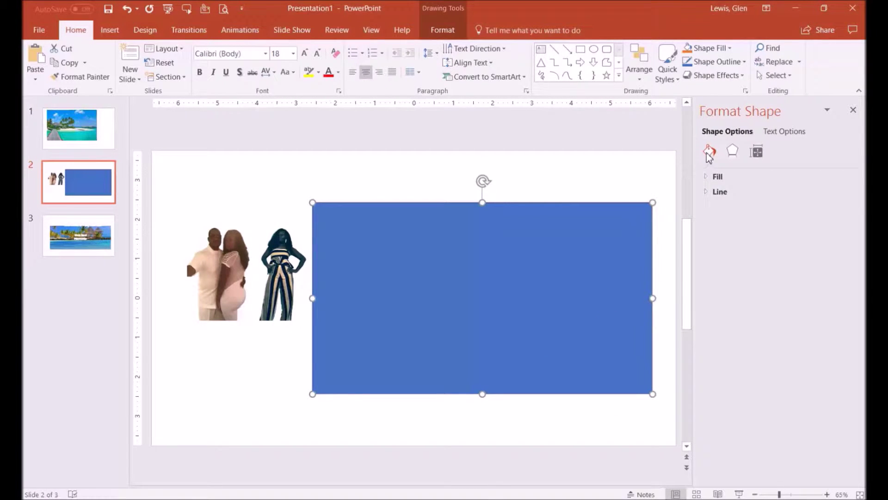
pyautogui.click(708, 192)
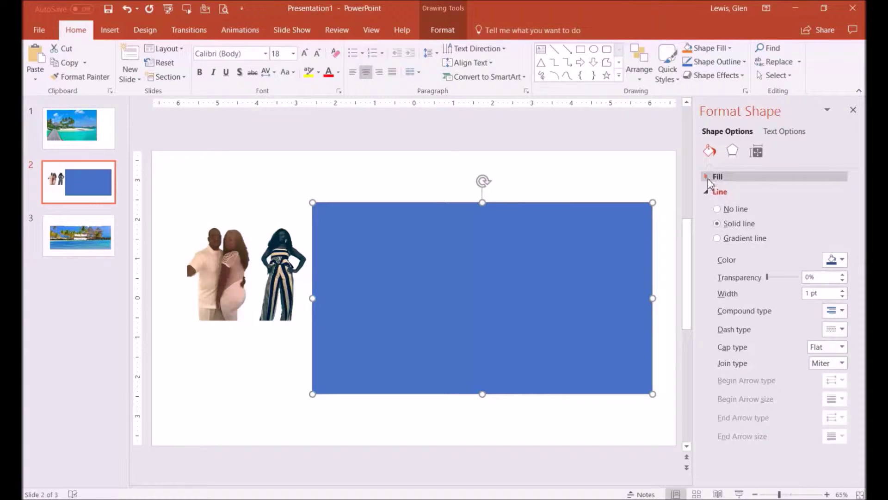
pyautogui.click(707, 178)
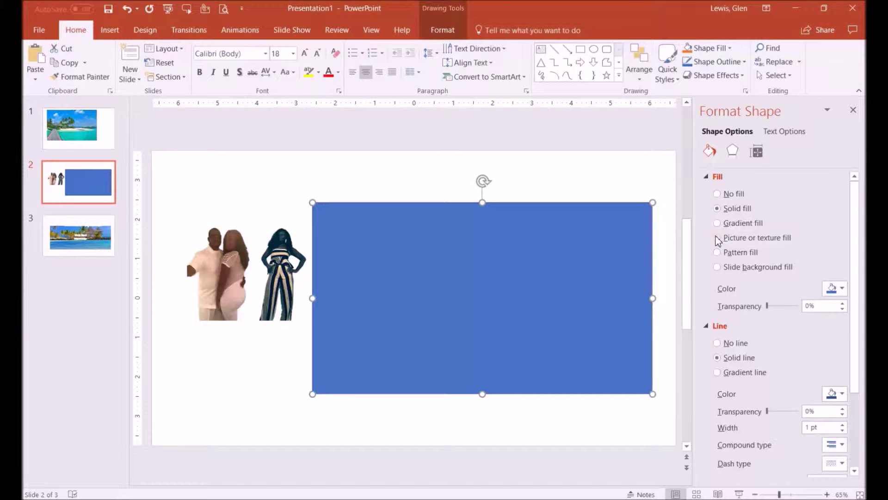
pyautogui.click(718, 238)
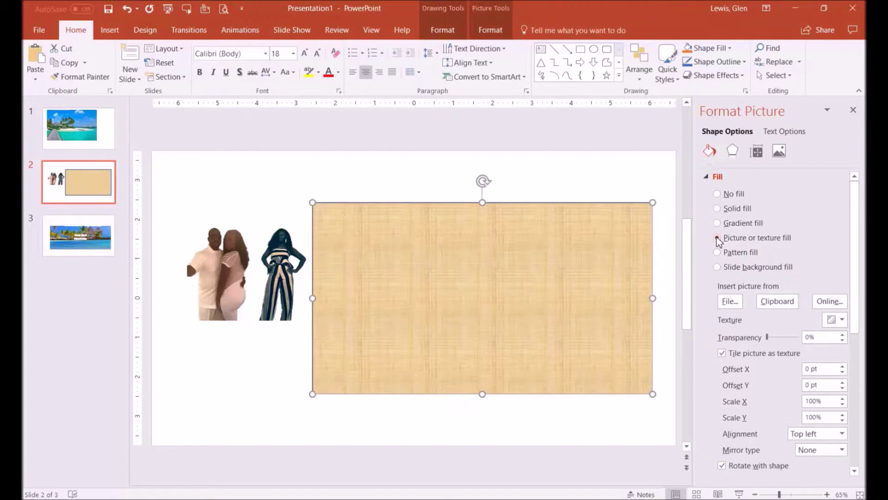
pyautogui.click(773, 303)
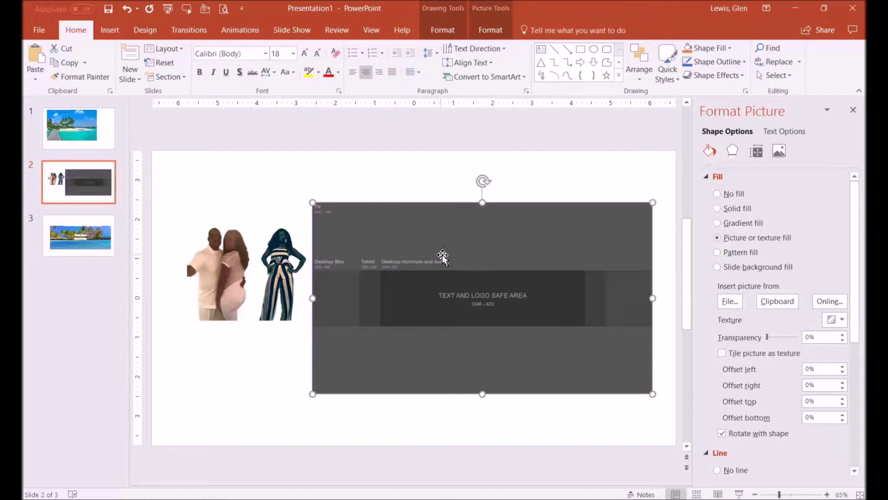
# Set the banner fill to 29% transparency and move the striped-outfit woman lower.
pyautogui.moveTo(441, 256)
pyautogui.mouseDown()
pyautogui.moveTo(432, 314)
pyautogui.moveTo(470, 299)
pyautogui.moveTo(487, 275)
pyautogui.moveTo(432, 242)
pyautogui.moveTo(439, 268)
pyautogui.mouseUp()
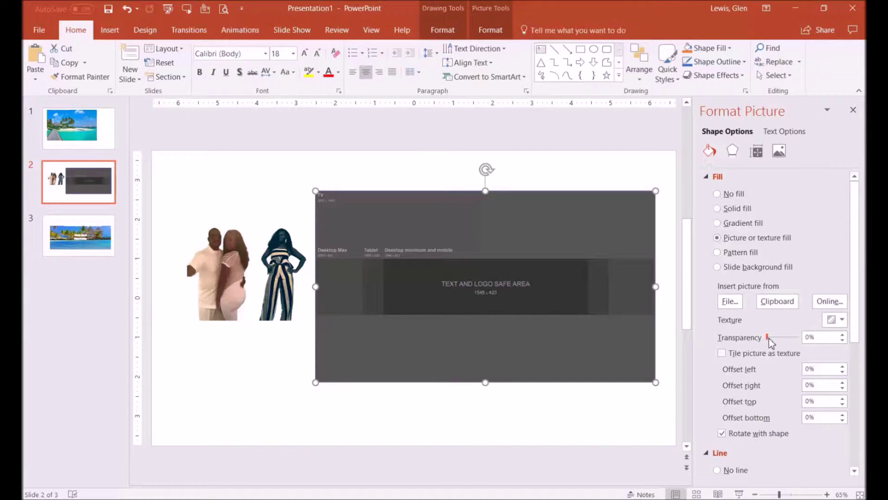
pyautogui.moveTo(769, 342)
pyautogui.mouseDown()
pyautogui.moveTo(805, 342)
pyautogui.moveTo(768, 342)
pyautogui.moveTo(793, 341)
pyautogui.moveTo(778, 341)
pyautogui.mouseUp()
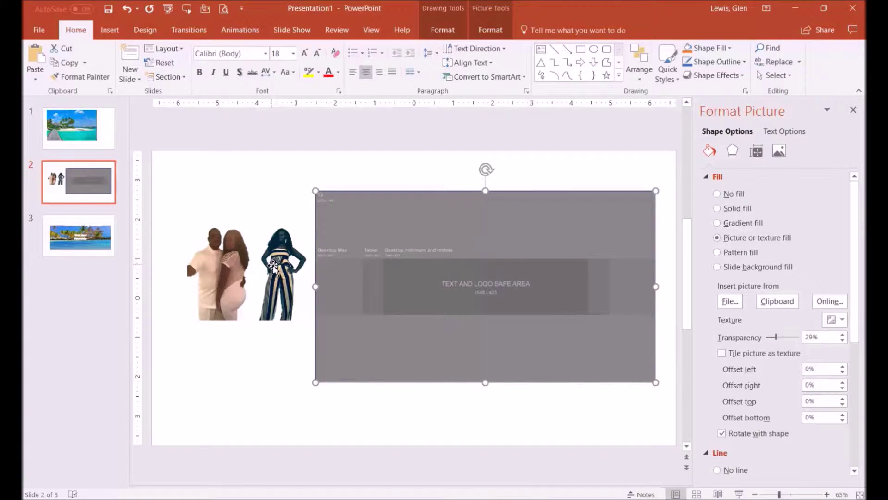
pyautogui.moveTo(276, 268); pyautogui.dragTo(274, 354)
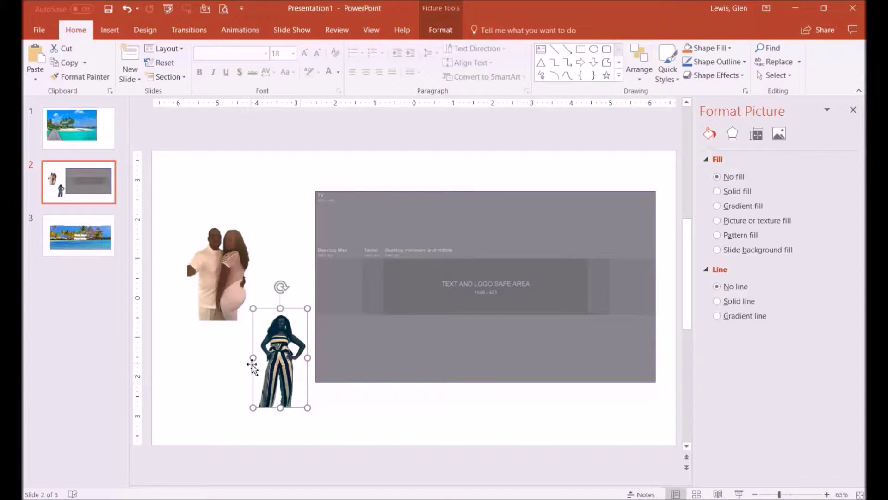
# Park the striped-outfit woman and the couple below slide 2.
pyautogui.scroll(-2, 256, 368)
pyautogui.moveTo(307, 352); pyautogui.dragTo(293, 449)
pyautogui.moveTo(269, 285); pyautogui.dragTo(248, 443)
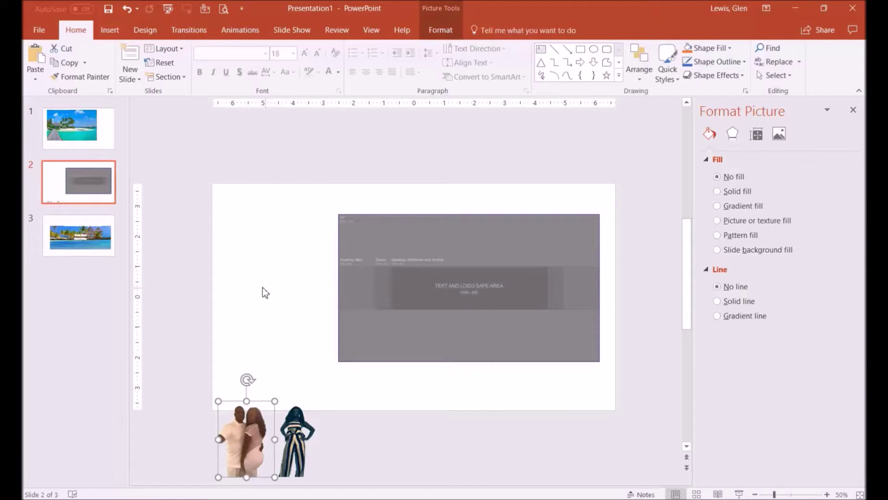
# Copy the island pier photo from slide 1 and paste it onto slide 2.
pyautogui.click(77, 135)
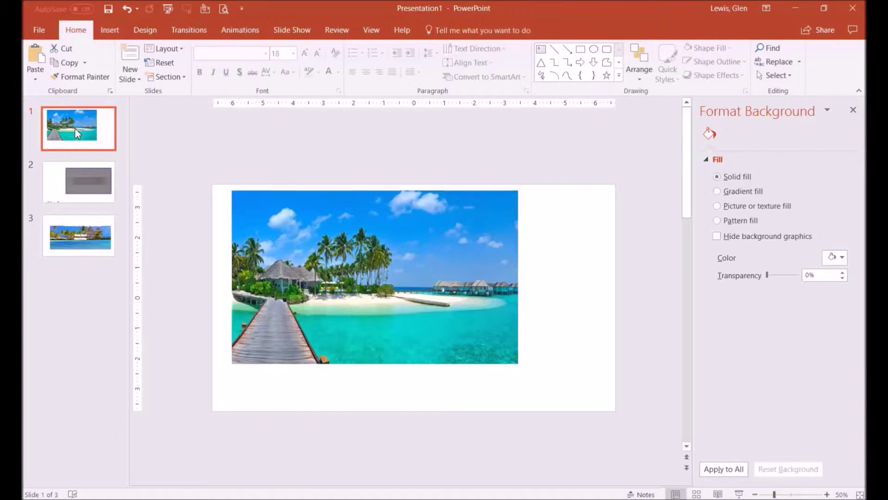
pyautogui.click(324, 265)
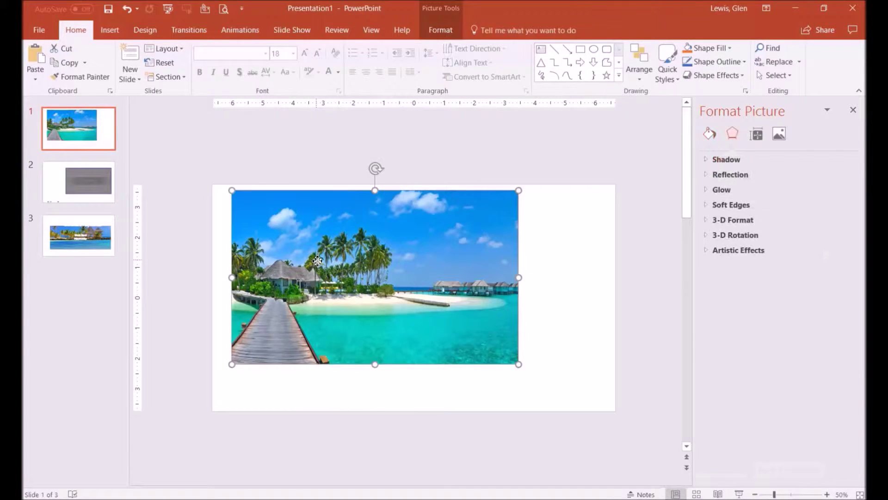
pyautogui.rightClick(327, 265)
pyautogui.click(344, 283)
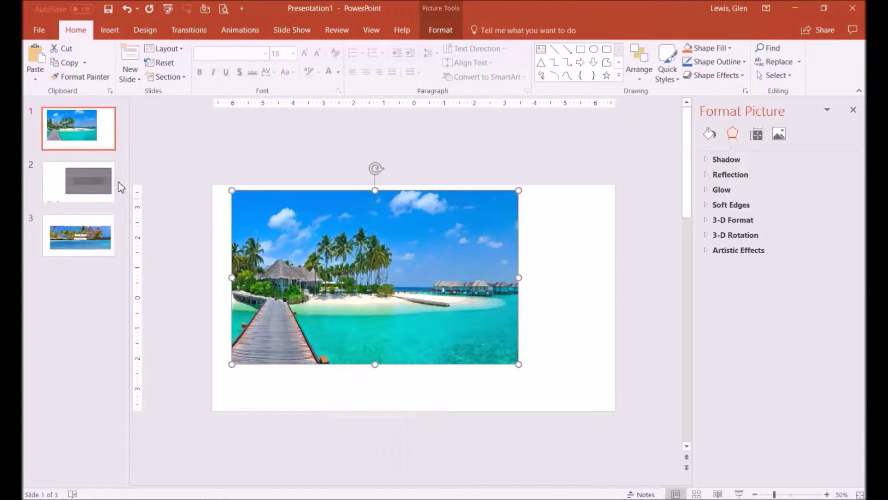
pyautogui.click(55, 182)
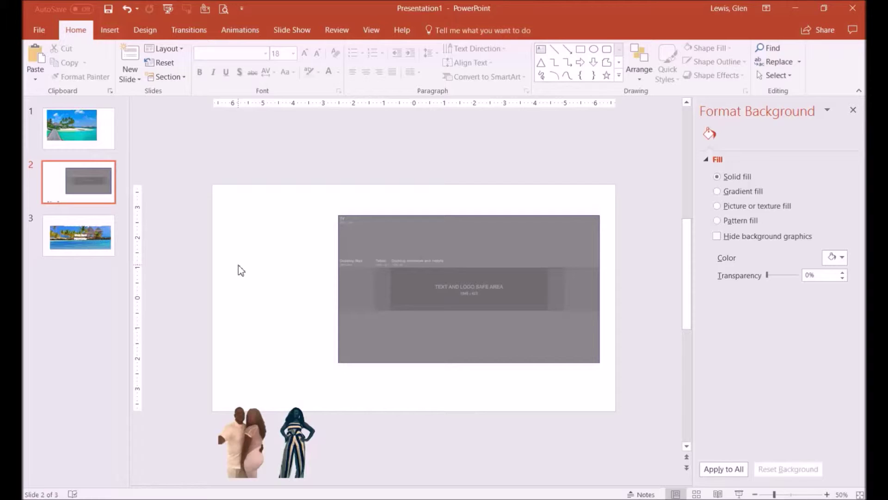
pyautogui.hotkey('ctrl', 'v')
# Move the banner aside and stretch the beach photo from the top-left corner to the right edge.
pyautogui.moveTo(552, 330)
pyautogui.mouseDown()
pyautogui.moveTo(581, 362)
pyautogui.moveTo(608, 465)
pyautogui.mouseUp()
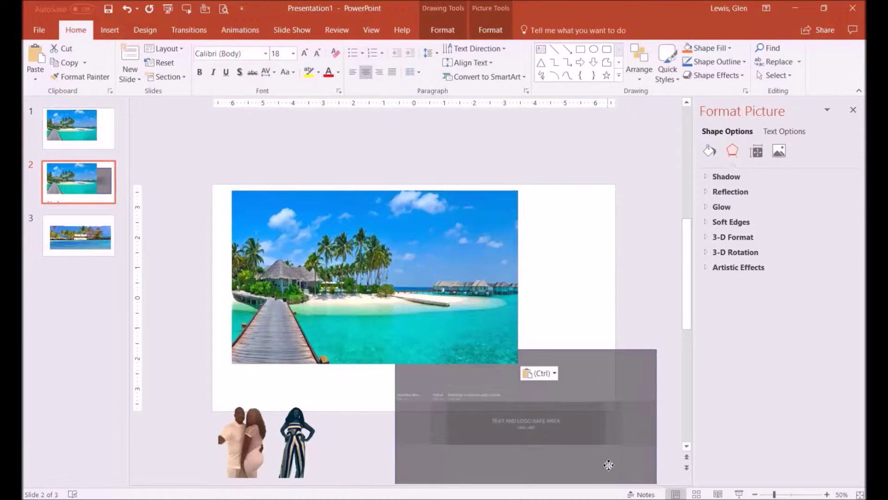
pyautogui.scroll(-1, 609, 464)
pyautogui.moveTo(469, 335); pyautogui.dragTo(586, 396)
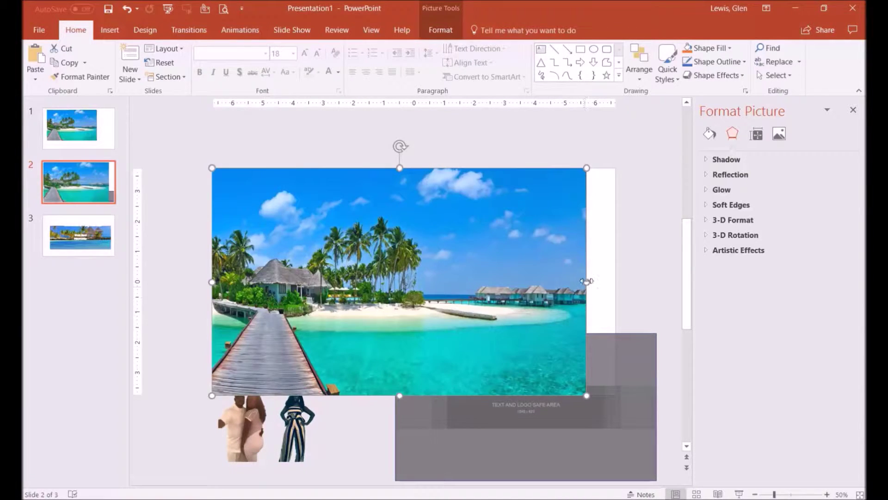
pyautogui.moveTo(586, 282); pyautogui.dragTo(616, 281)
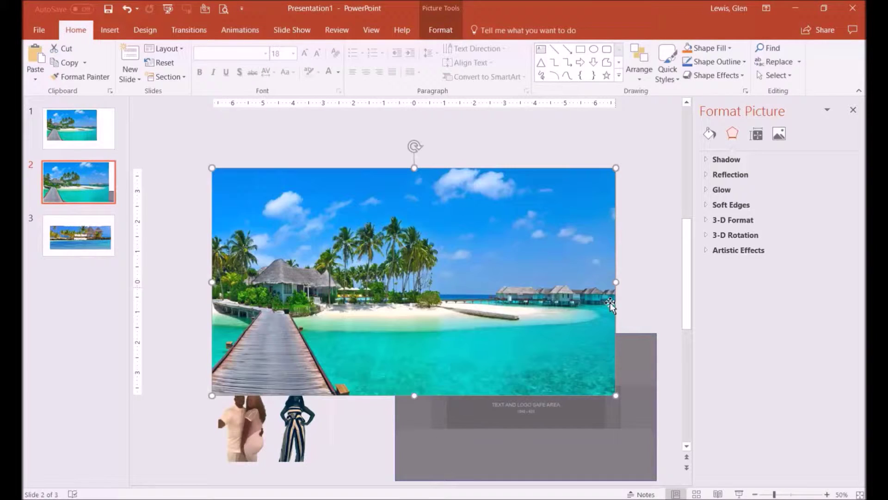
# Bring the banner template to the front and resize it to cover the beach photo.
pyautogui.rightClick(506, 423)
pyautogui.rightClick(461, 422)
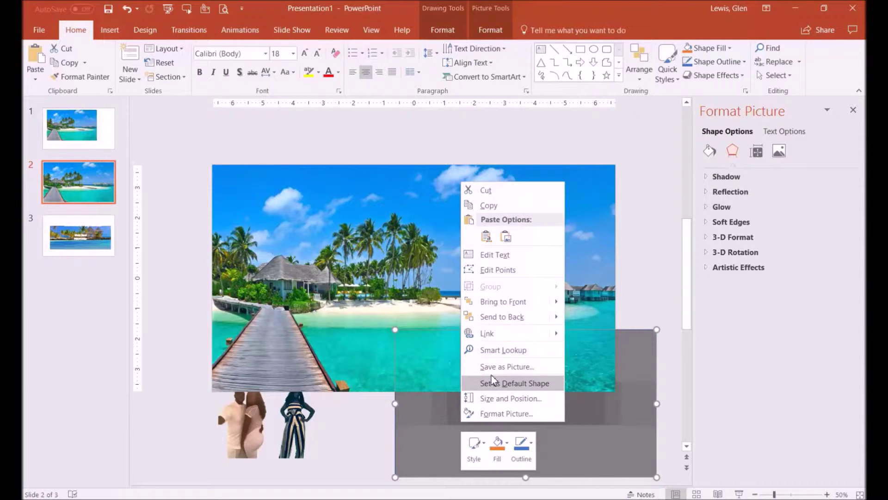
pyautogui.click(507, 302)
pyautogui.moveTo(496, 416); pyautogui.dragTo(312, 266)
pyautogui.moveTo(474, 332); pyautogui.dragTo(619, 411)
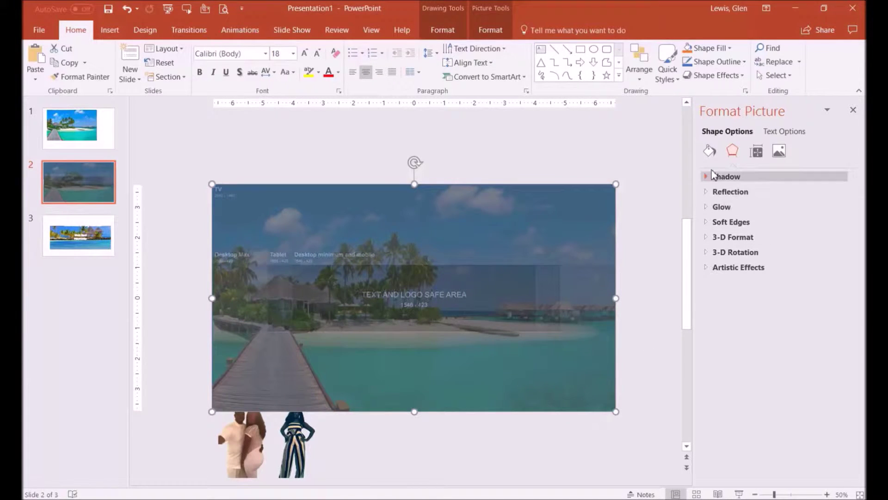
# Set the banner template's fill transparency to 9%.
pyautogui.click(711, 152)
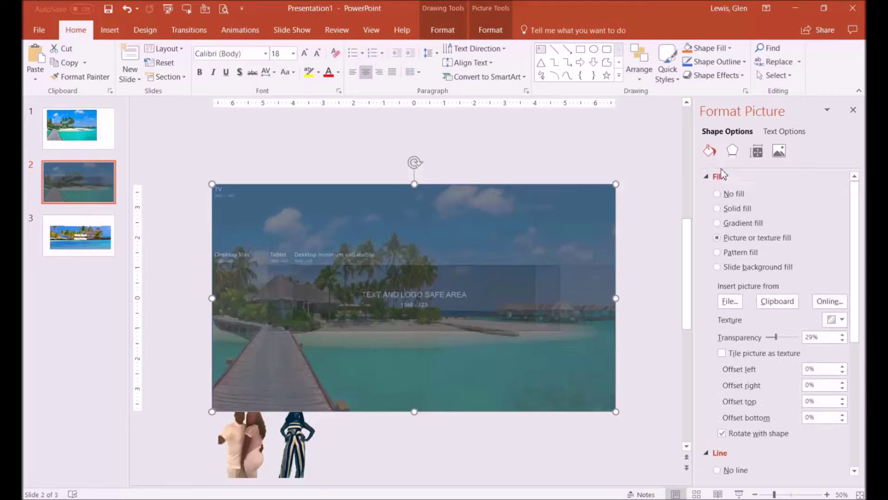
pyautogui.moveTo(777, 342)
pyautogui.mouseDown()
pyautogui.moveTo(797, 344)
pyautogui.moveTo(759, 346)
pyautogui.moveTo(778, 344)
pyautogui.moveTo(772, 345)
pyautogui.mouseUp()
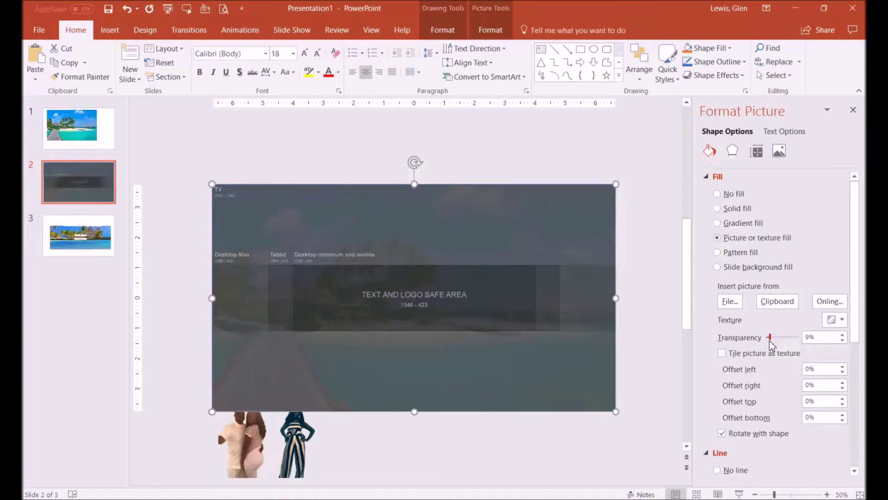
pyautogui.click(251, 442)
# Bring the striped-dress cutout in front of the banner, shrink it slightly, and place it in the safe area.
pyautogui.rightClick(245, 442)
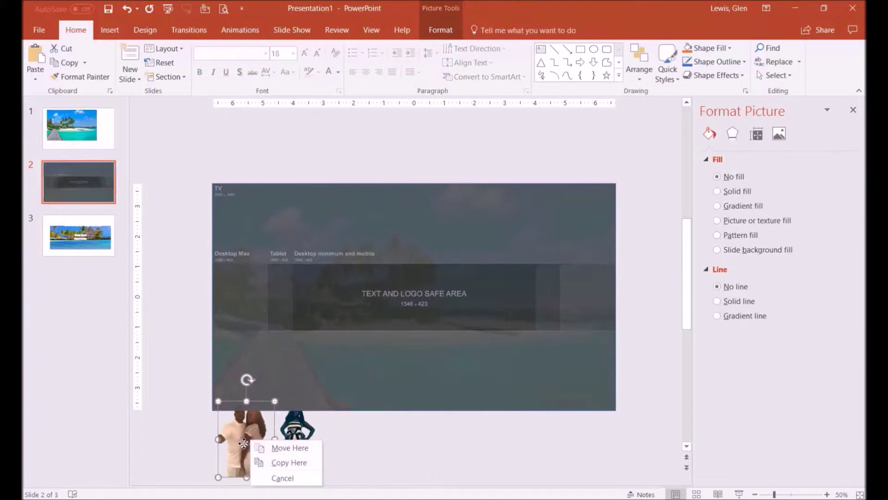
pyautogui.rightClick(243, 442)
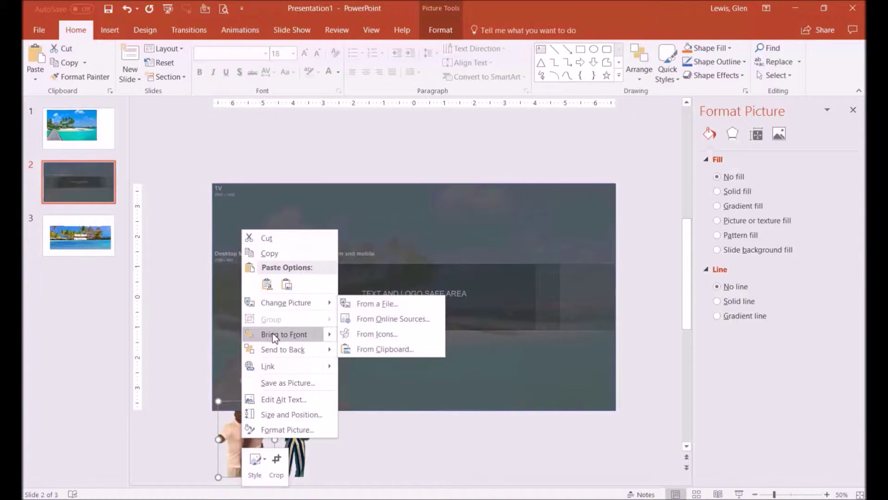
pyautogui.click(298, 441)
pyautogui.click(298, 442)
pyautogui.rightClick(301, 442)
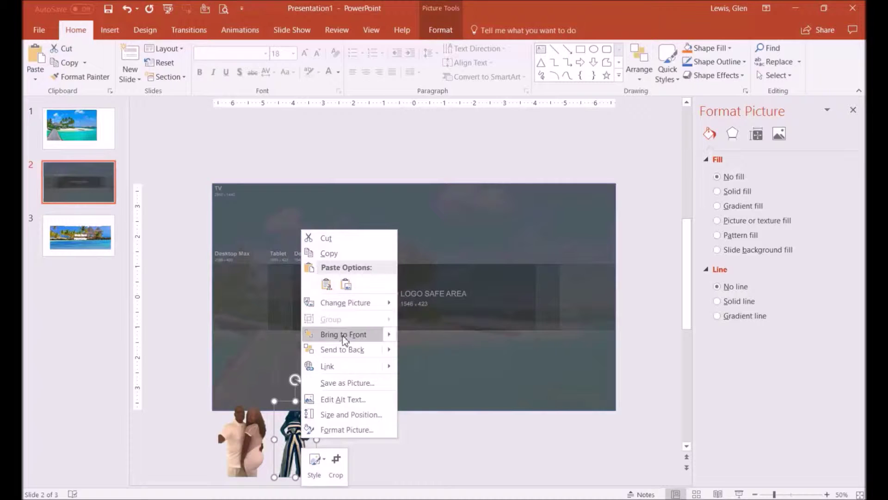
pyautogui.click(337, 334)
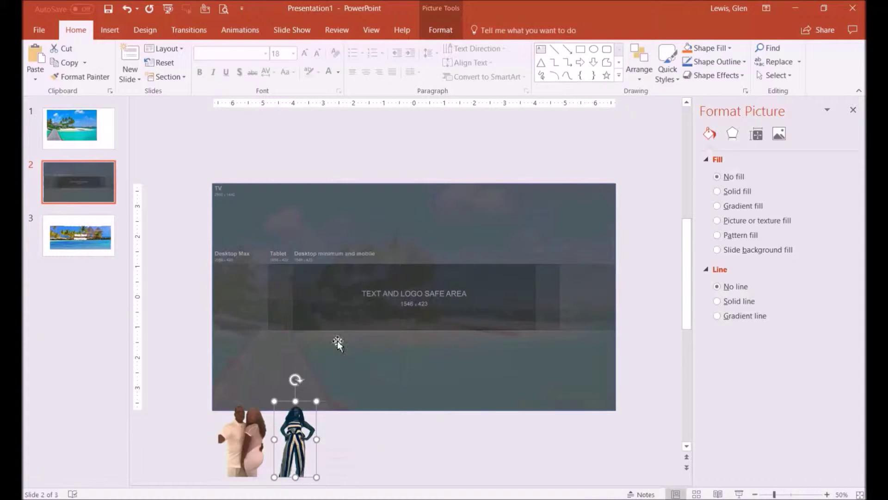
pyautogui.moveTo(296, 435); pyautogui.dragTo(506, 311)
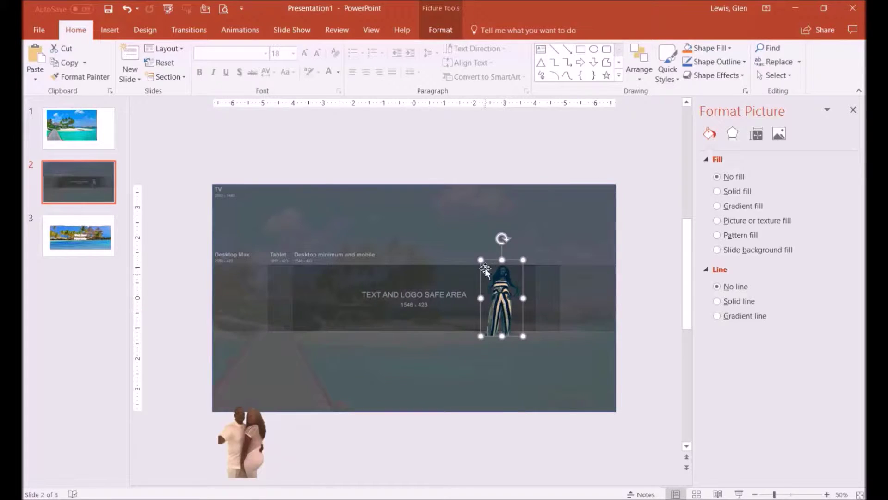
pyautogui.moveTo(481, 261); pyautogui.dragTo(489, 274)
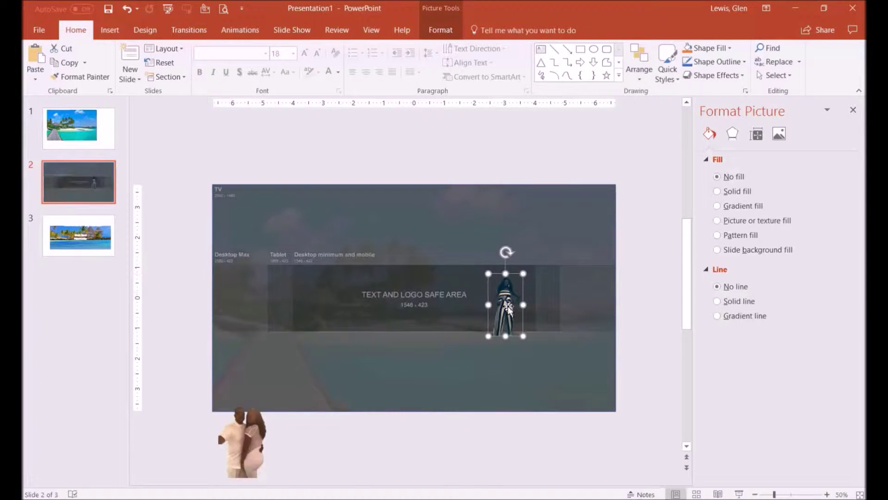
pyautogui.moveTo(510, 318); pyautogui.dragTo(518, 315)
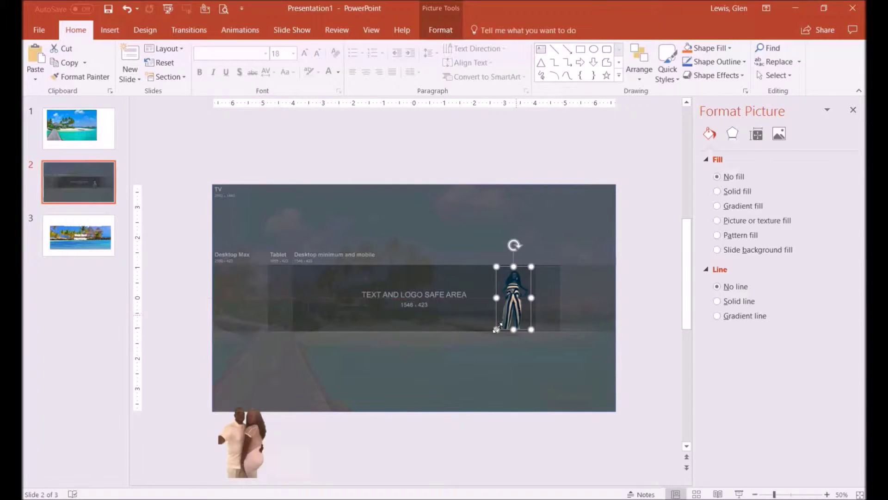
# Move the couple cutout onto the slide at the left, shrink it, and adjust the striped-dress cutout's size.
pyautogui.moveTo(240, 443); pyautogui.dragTo(354, 360)
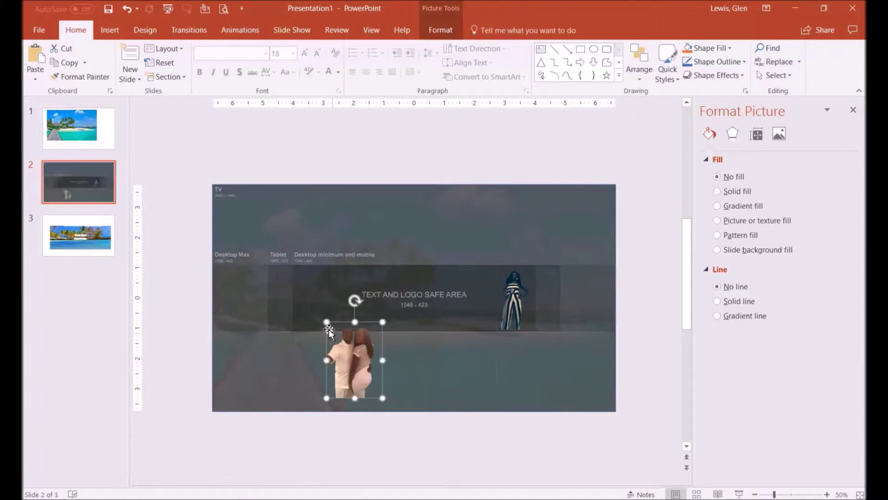
pyautogui.moveTo(326, 322); pyautogui.dragTo(339, 343)
pyautogui.moveTo(351, 352); pyautogui.dragTo(316, 333)
pyautogui.click(517, 327)
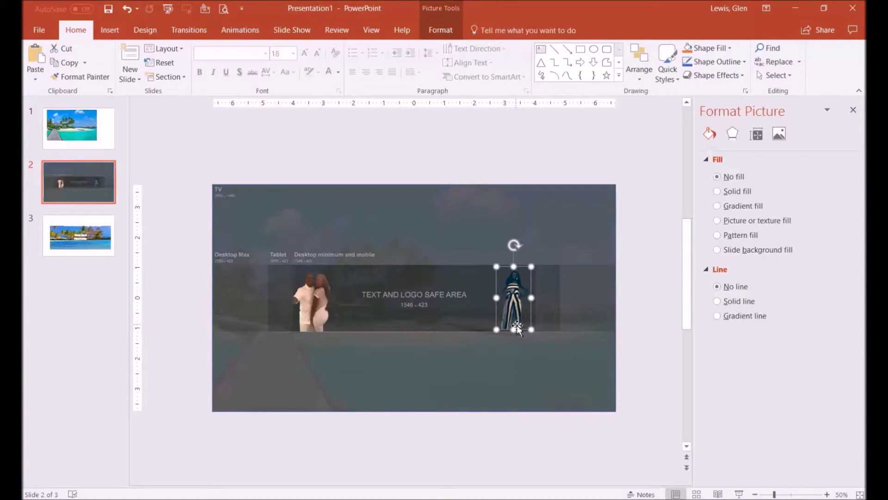
pyautogui.moveTo(514, 334); pyautogui.dragTo(515, 333)
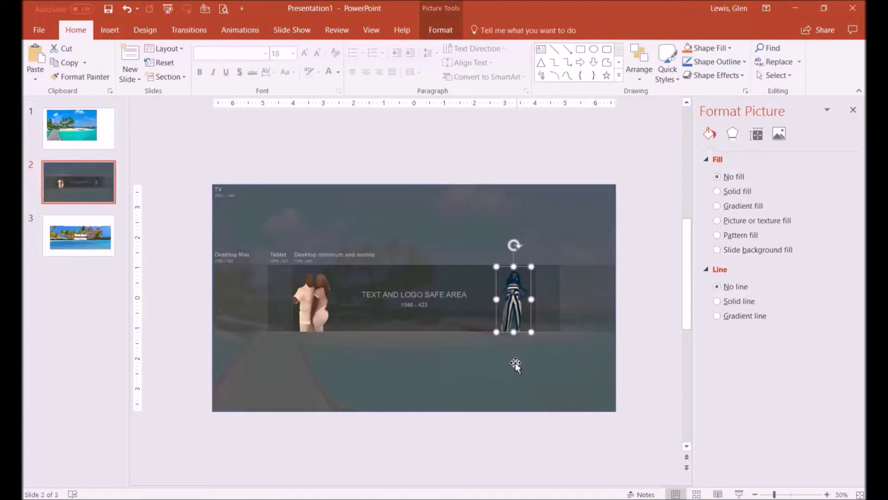
pyautogui.click(516, 362)
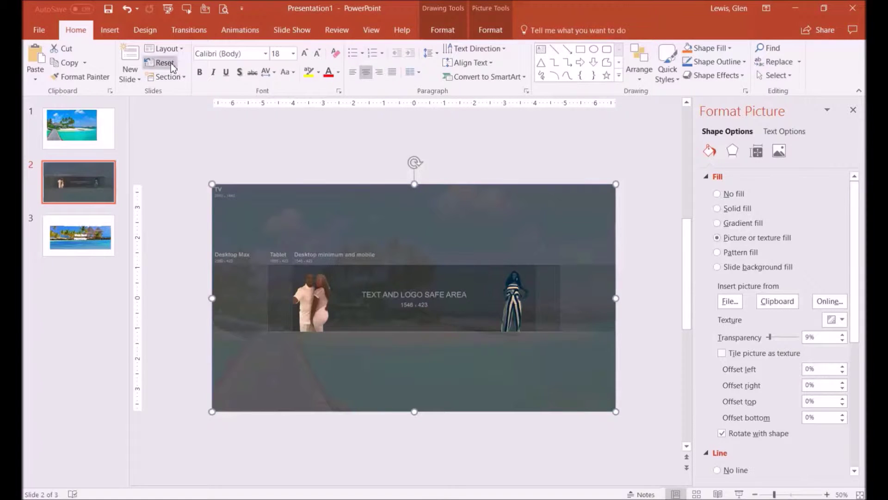
pyautogui.click(114, 34)
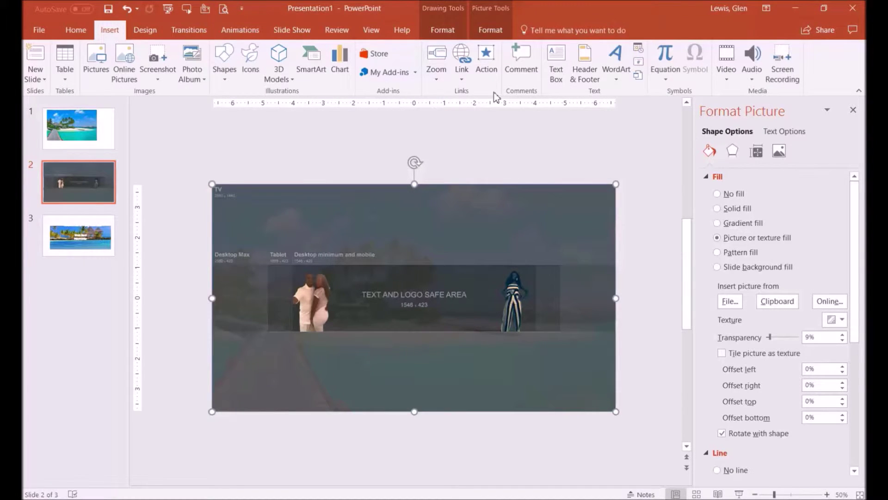
# Insert first-style WordArt in white font reading 'Work Hard Play Harder'.
pyautogui.click(615, 73)
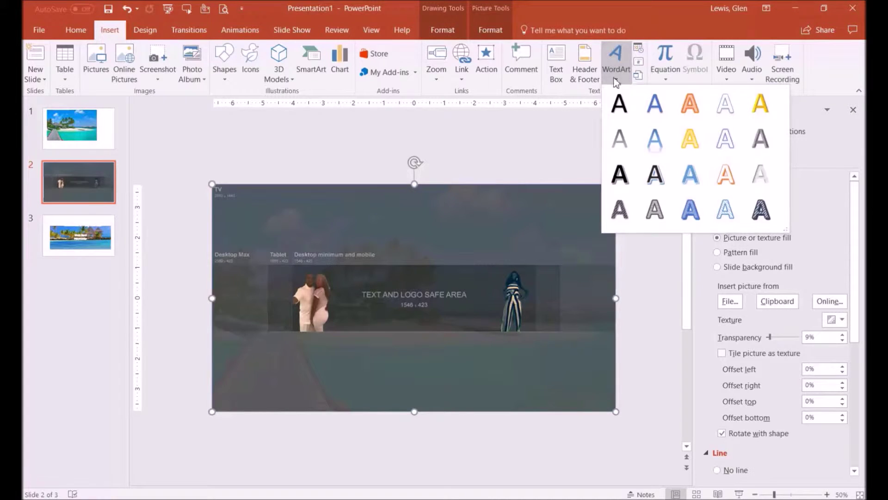
pyautogui.click(624, 109)
pyautogui.moveTo(463, 289); pyautogui.dragTo(440, 148)
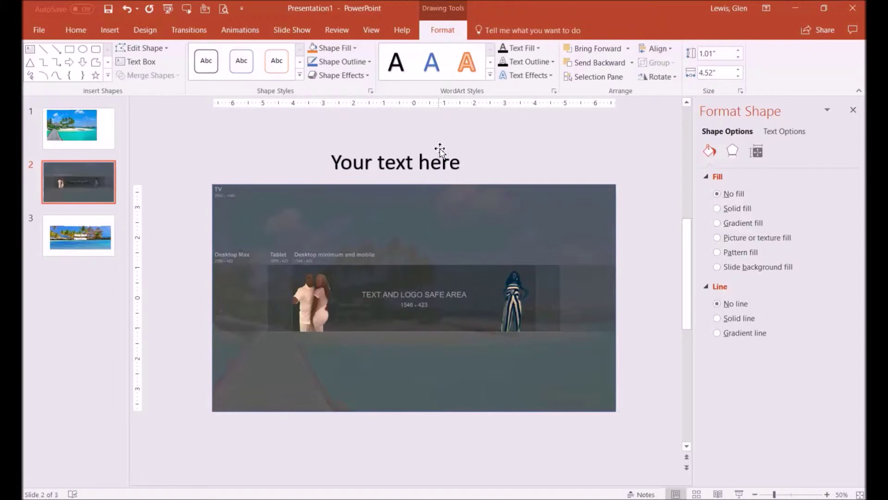
pyautogui.click(74, 29)
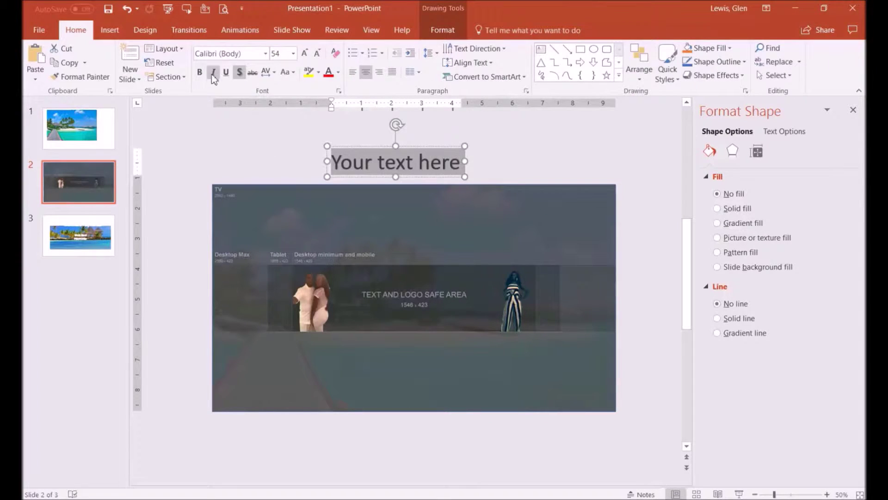
pyautogui.click(338, 72)
pyautogui.click(334, 97)
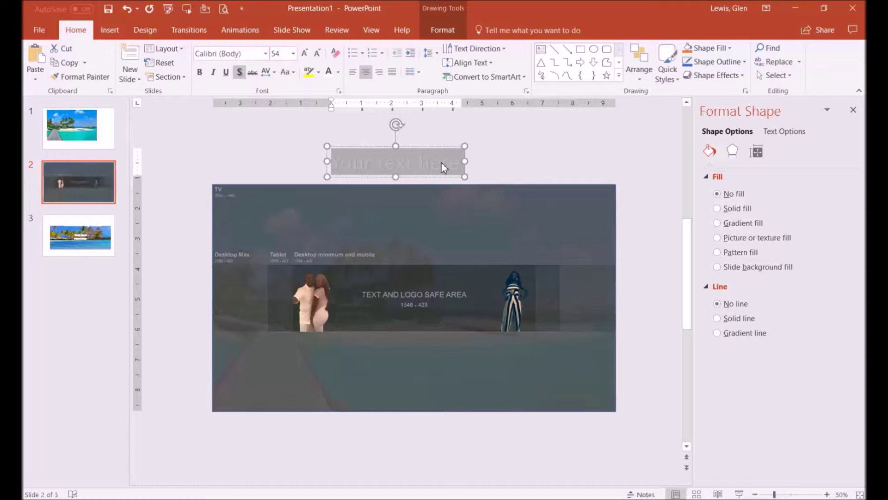
pyautogui.write('Work Hard Play Ha')
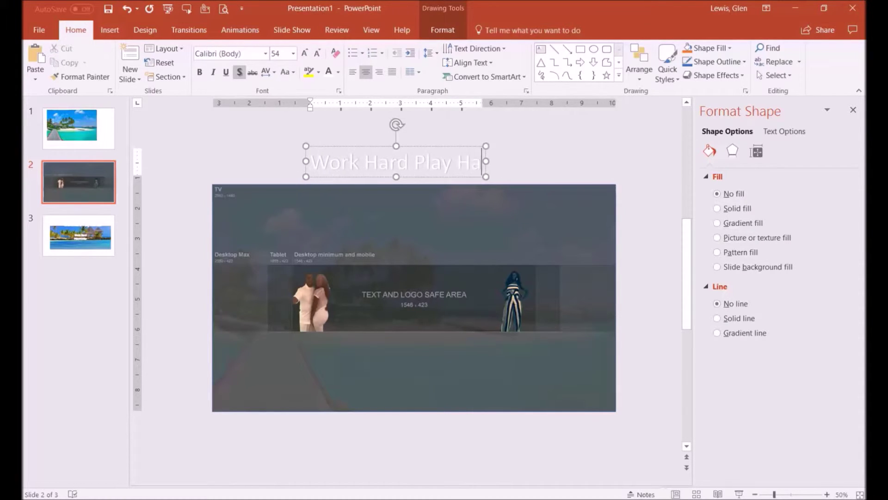
pyautogui.write('rder')
# Place the title on the banner, set it to font size 80, and centre it.
pyautogui.moveTo(410, 182); pyautogui.dragTo(420, 230)
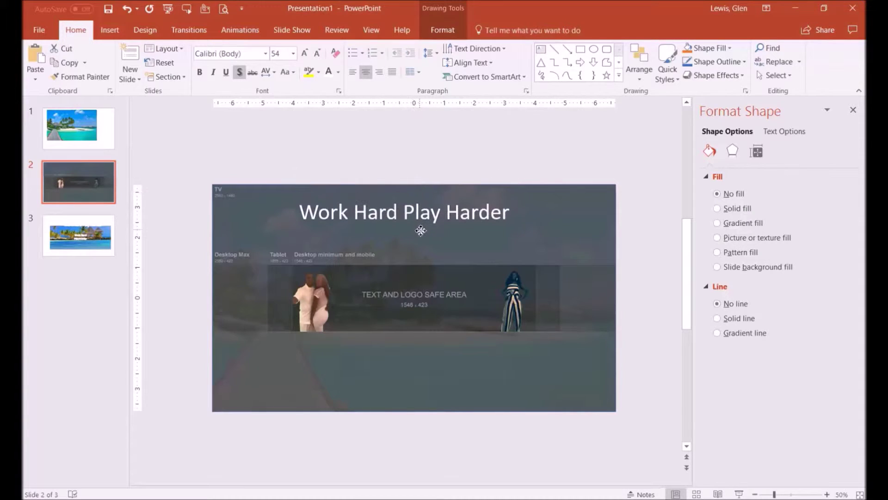
pyautogui.moveTo(513, 217); pyautogui.dragTo(299, 212)
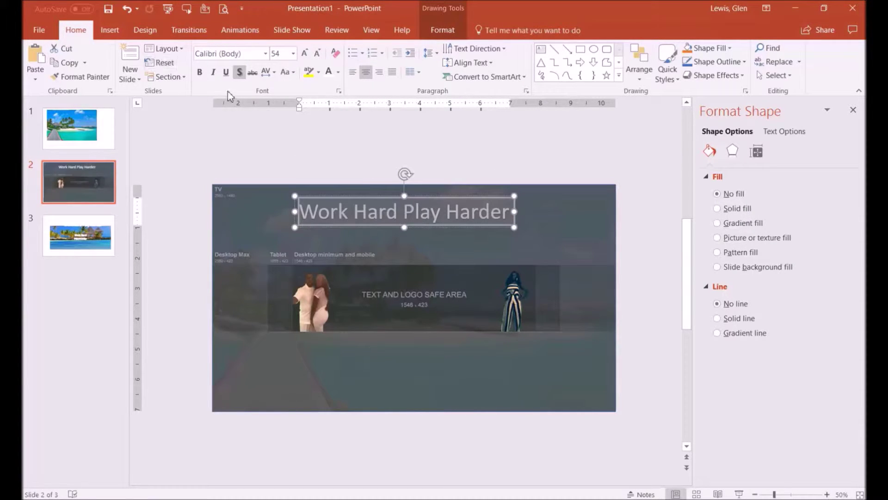
pyautogui.click(294, 53)
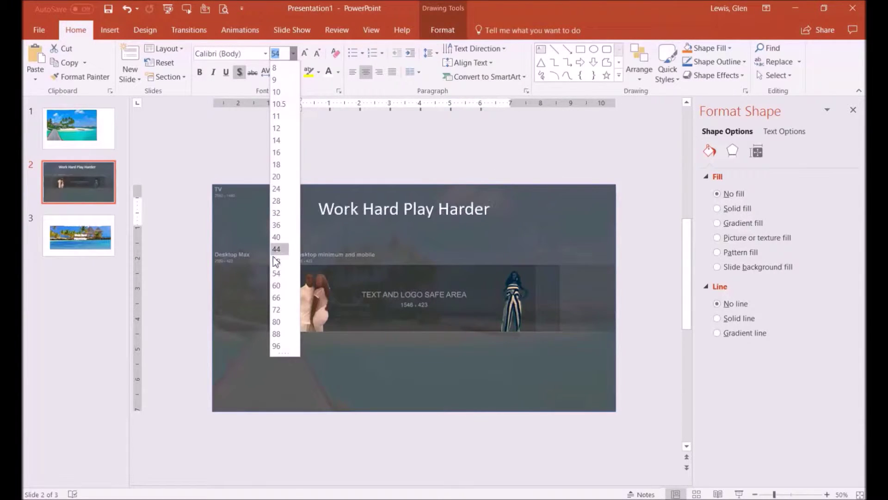
pyautogui.click(279, 309)
pyautogui.moveTo(461, 241); pyautogui.dragTo(470, 242)
# Duplicate the title into the safe area as a narrower 'Work Hard' line at size 40.
pyautogui.rightClick(455, 238)
pyautogui.click(494, 260)
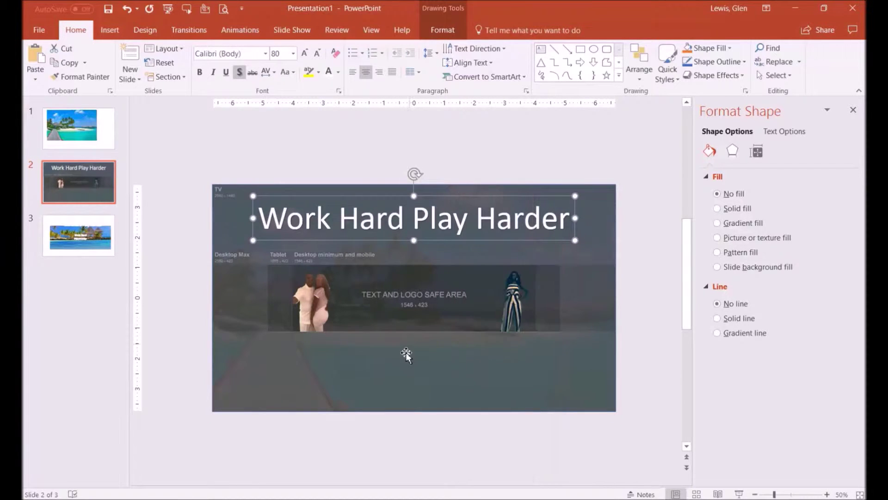
pyautogui.click(406, 353)
pyautogui.hotkey('ctrl', 'v')
pyautogui.moveTo(517, 224); pyautogui.dragTo(523, 288)
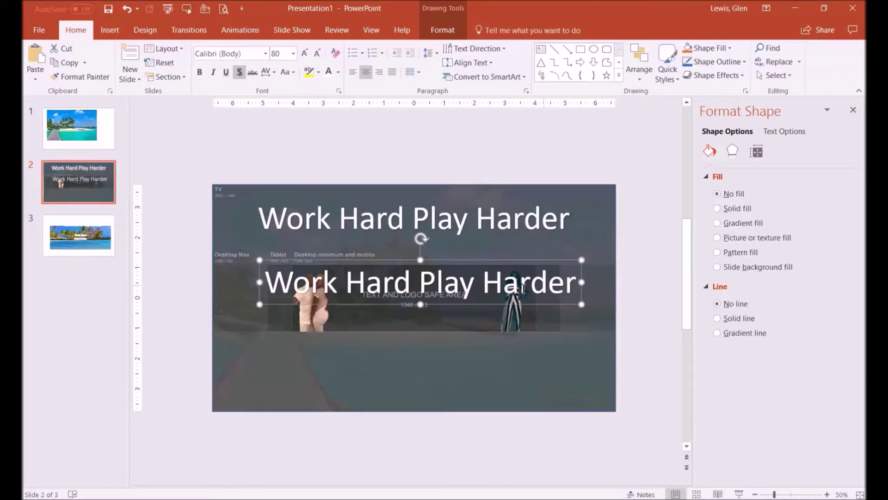
pyautogui.click(426, 287)
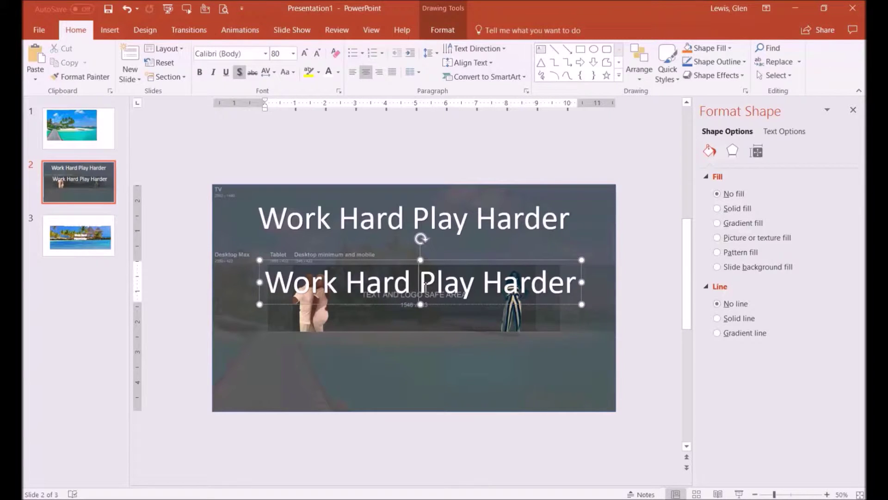
pyautogui.moveTo(581, 304); pyautogui.dragTo(501, 352)
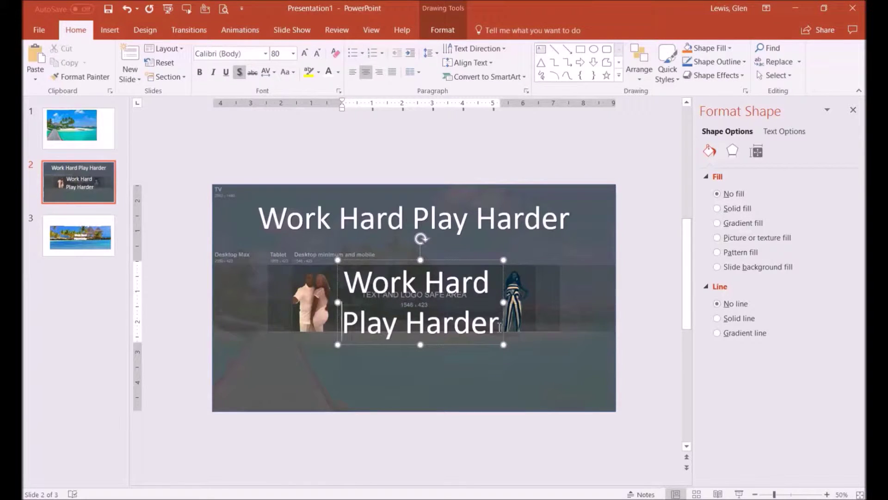
pyautogui.moveTo(504, 302)
pyautogui.mouseDown()
pyautogui.moveTo(419, 303)
pyautogui.moveTo(498, 304)
pyautogui.mouseUp()
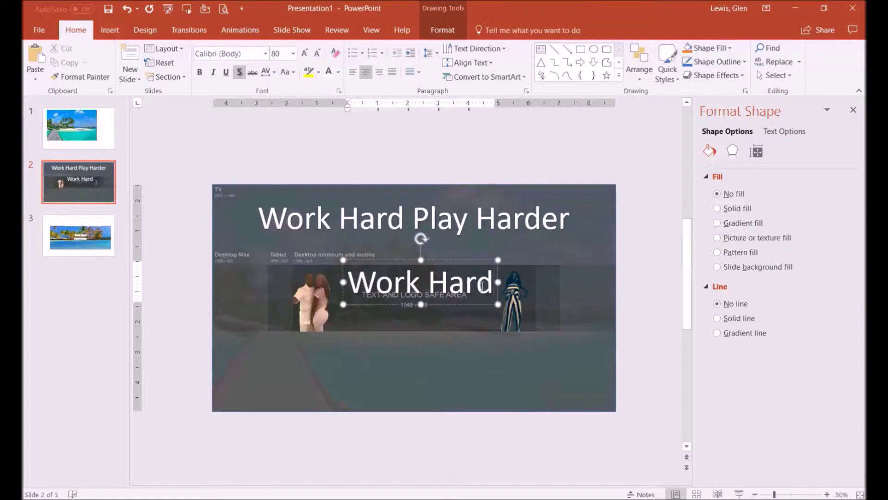
pyautogui.hotkey('ctrl', 'a')
pyautogui.click(292, 53)
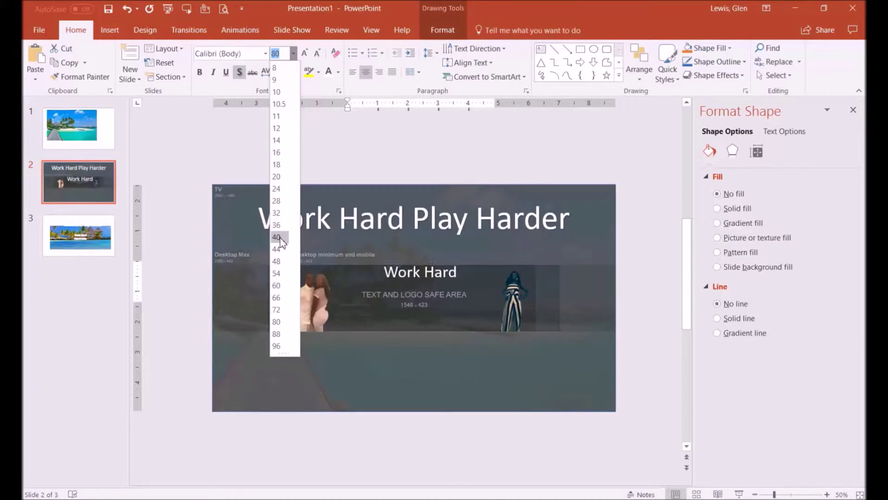
pyautogui.click(277, 237)
pyautogui.moveTo(429, 283); pyautogui.dragTo(422, 288)
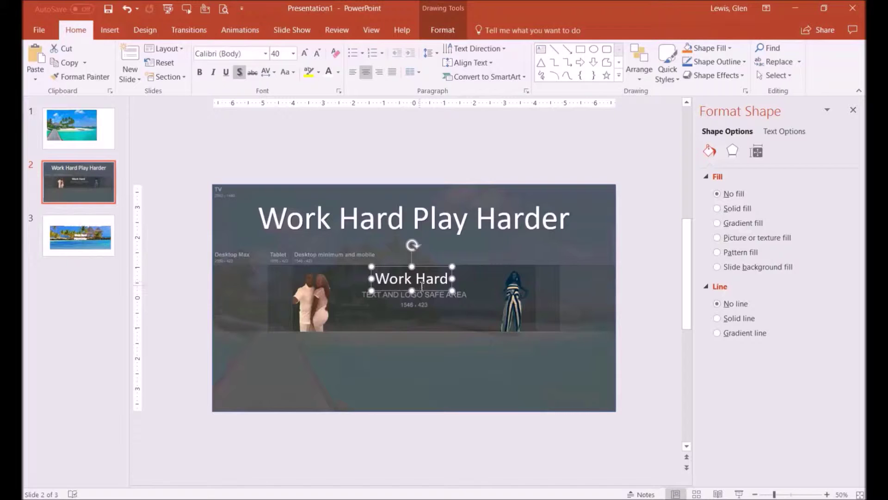
# Copy the Work Hard box below the safe-area label and change its text to 'Play Harder'.
pyautogui.rightClick(422, 289)
pyautogui.click(462, 73)
pyautogui.click(421, 323)
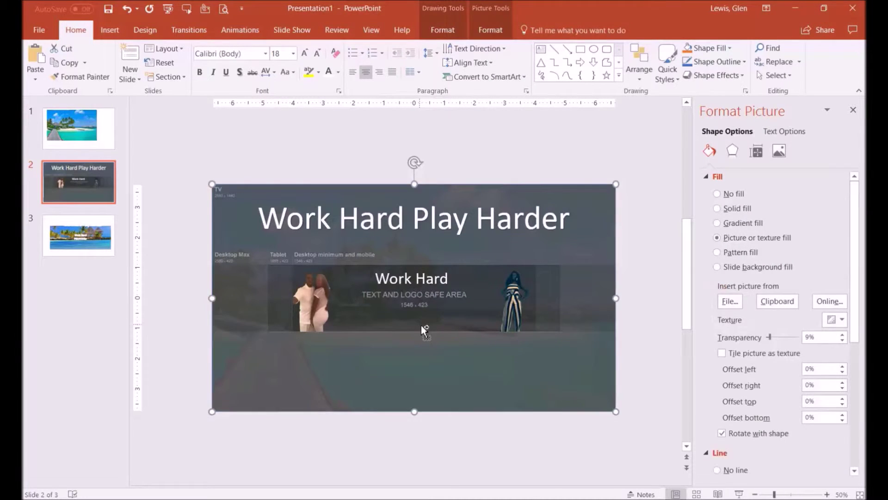
pyautogui.hotkey('ctrl', 'v')
pyautogui.moveTo(423, 299); pyautogui.dragTo(430, 325)
pyautogui.click(430, 296)
pyautogui.click(430, 325)
pyautogui.tripleClick(423, 313)
pyautogui.write('Play Harder')
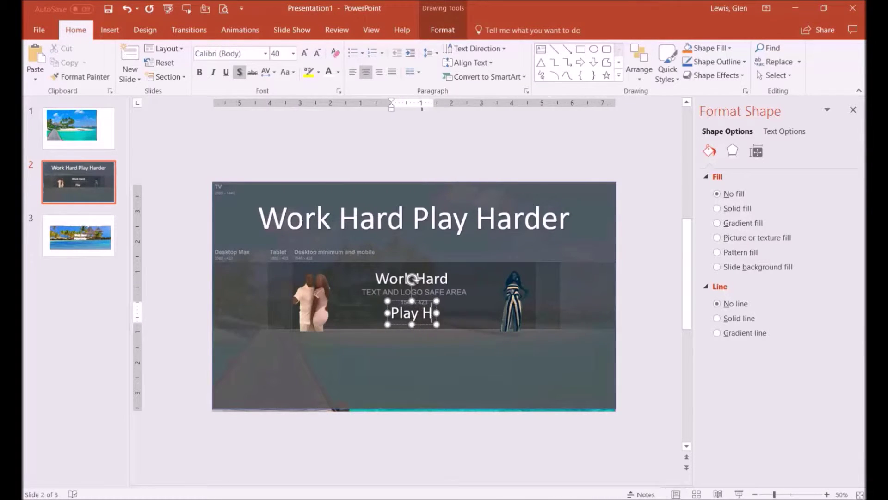
pyautogui.click(421, 351)
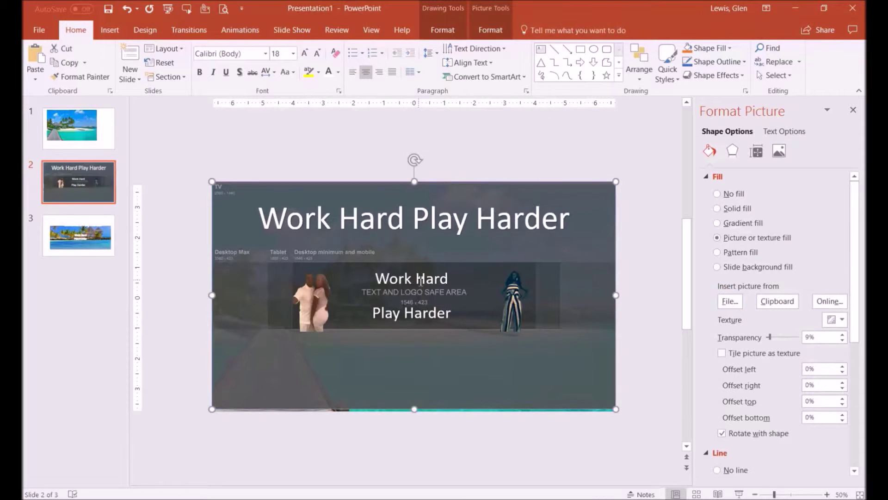
pyautogui.click(421, 279)
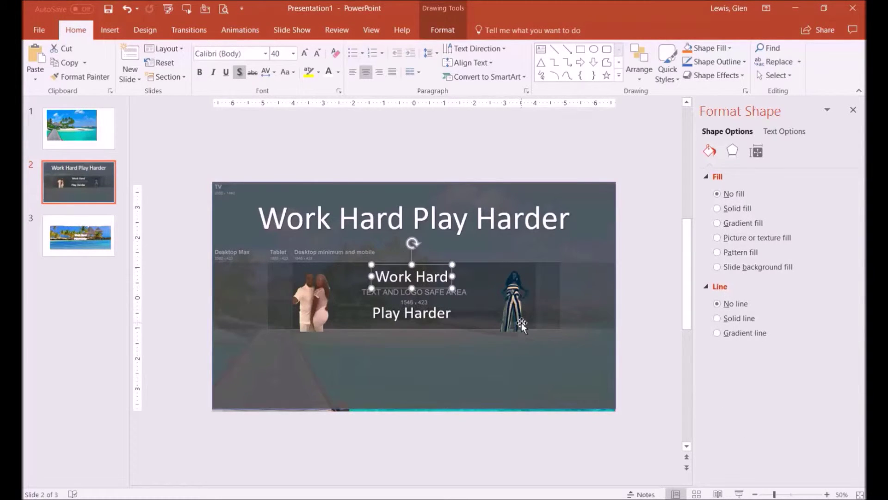
pyautogui.click(462, 352)
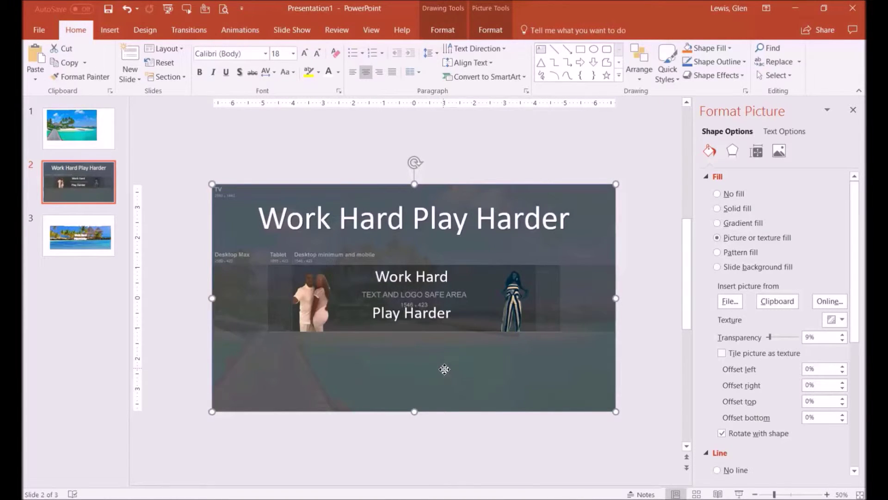
# Send the grey overlay picture to the back to reveal the beach, then close the Format Background pane.
pyautogui.rightClick(444, 368)
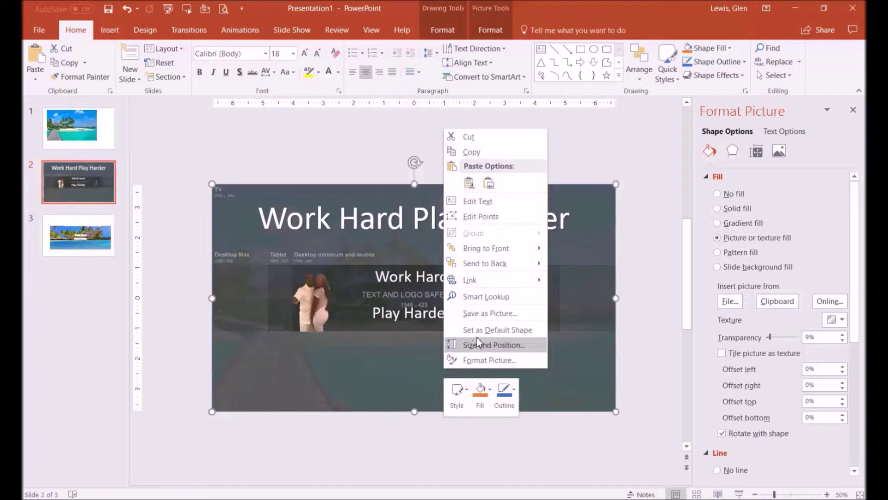
pyautogui.click(493, 267)
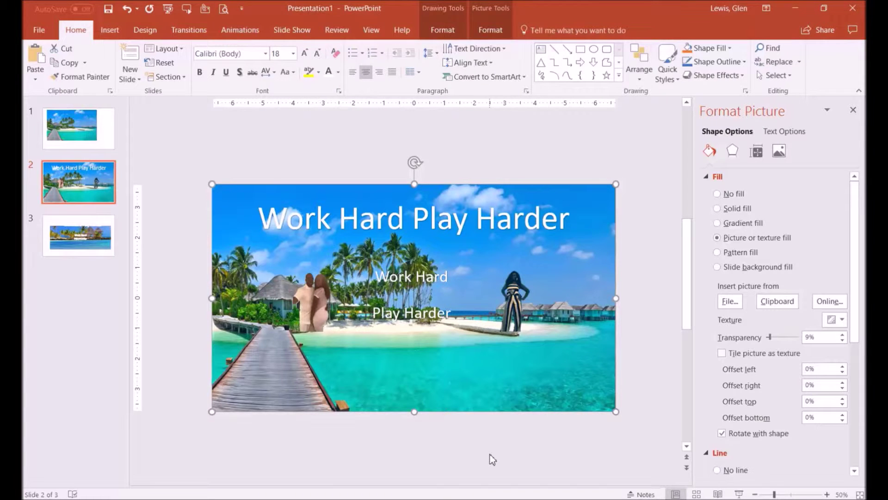
pyautogui.click(465, 465)
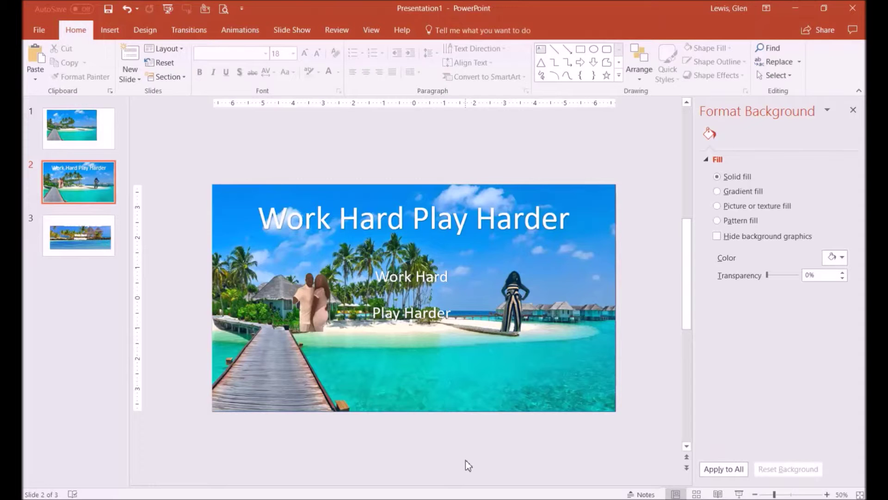
pyautogui.scroll(2, 466, 460)
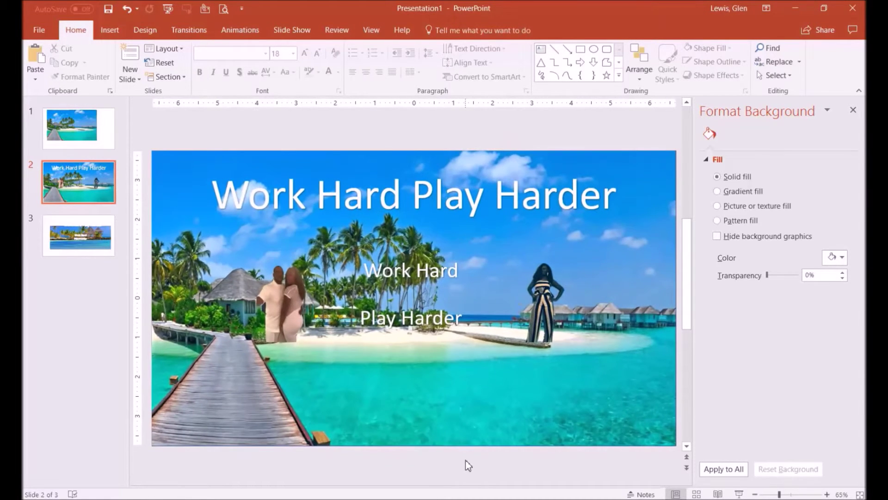
pyautogui.click(854, 111)
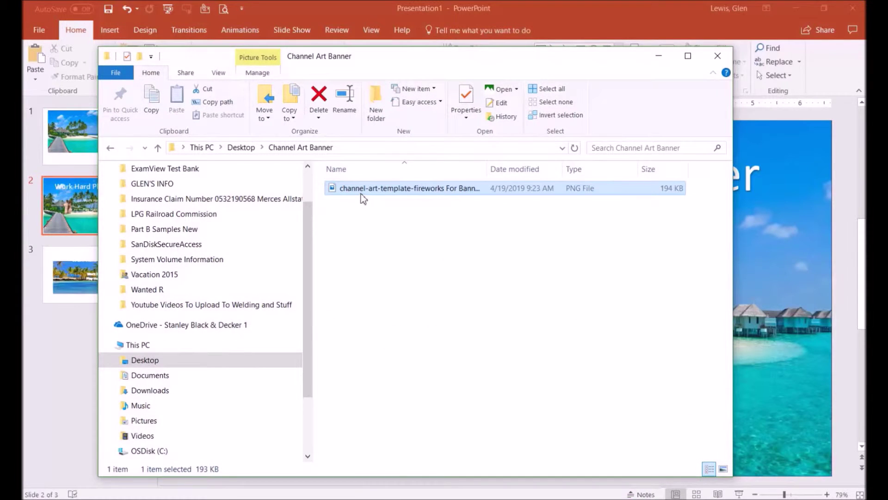
# Open the channel art template PNG in Paint with Edit, maximized and zoomed out to show it whole.
pyautogui.rightClick(360, 196)
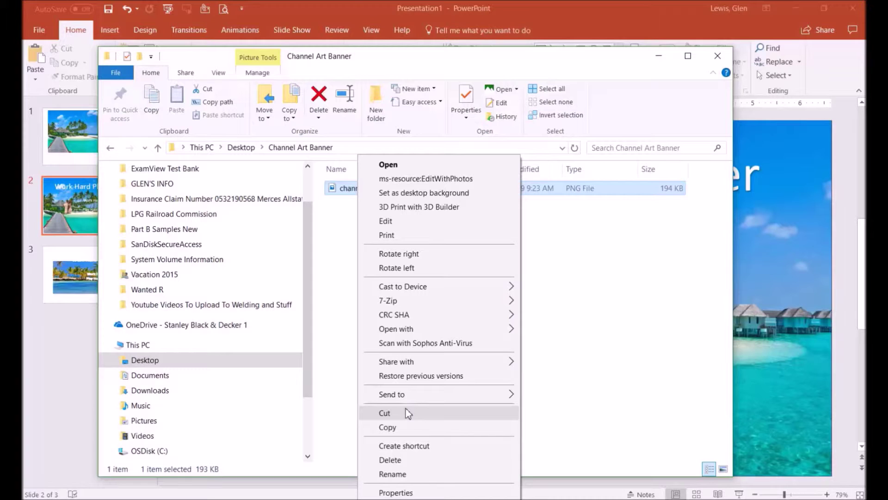
pyautogui.click(391, 222)
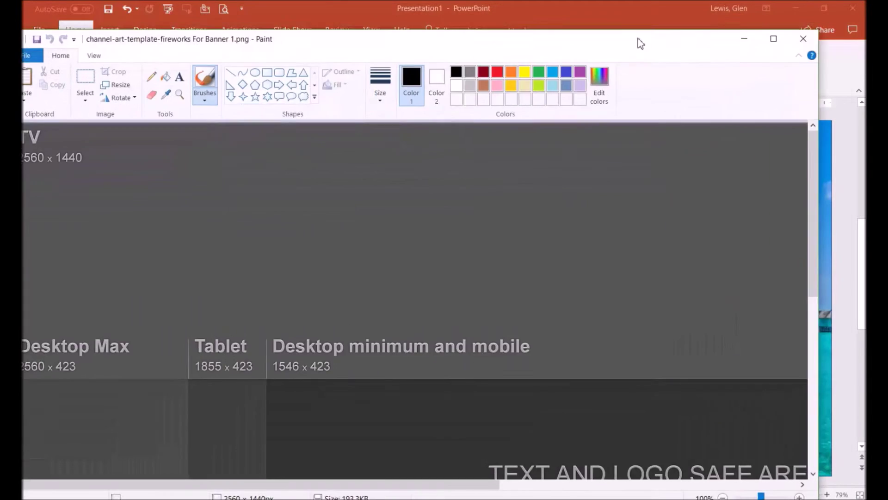
pyautogui.moveTo(638, 38); pyautogui.dragTo(656, 25)
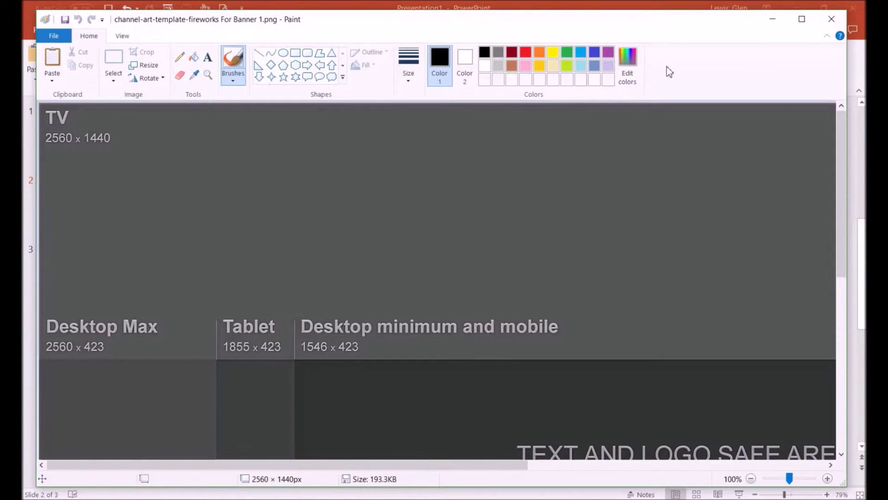
pyautogui.click(801, 23)
pyautogui.moveTo(822, 494); pyautogui.dragTo(810, 494)
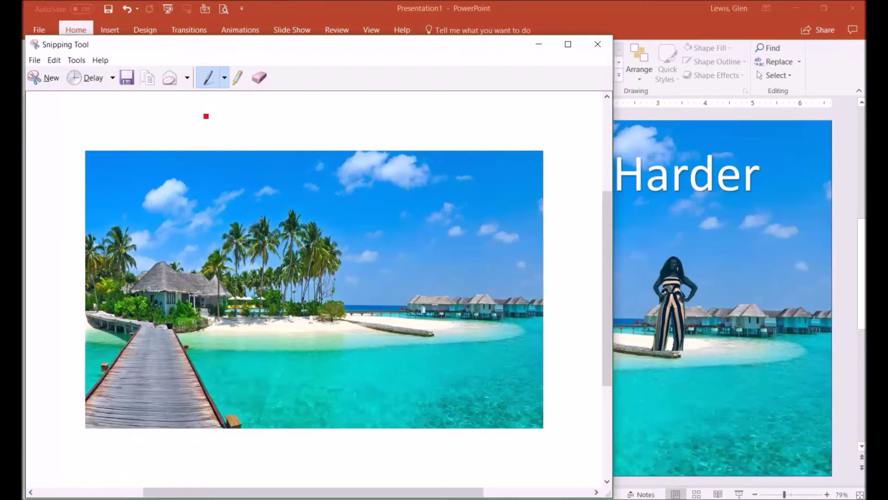
# Take a new rectangular snip of the entire banner slide and copy the captured image.
pyautogui.click(50, 80)
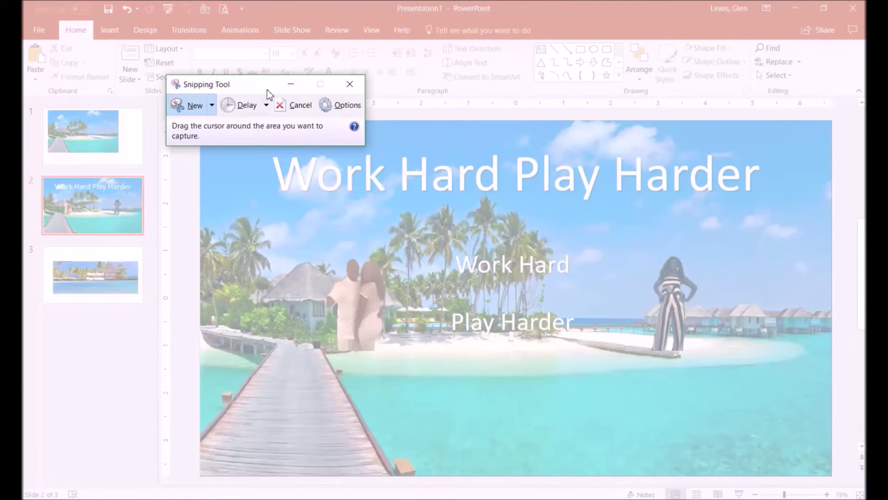
pyautogui.moveTo(269, 94); pyautogui.dragTo(226, 26)
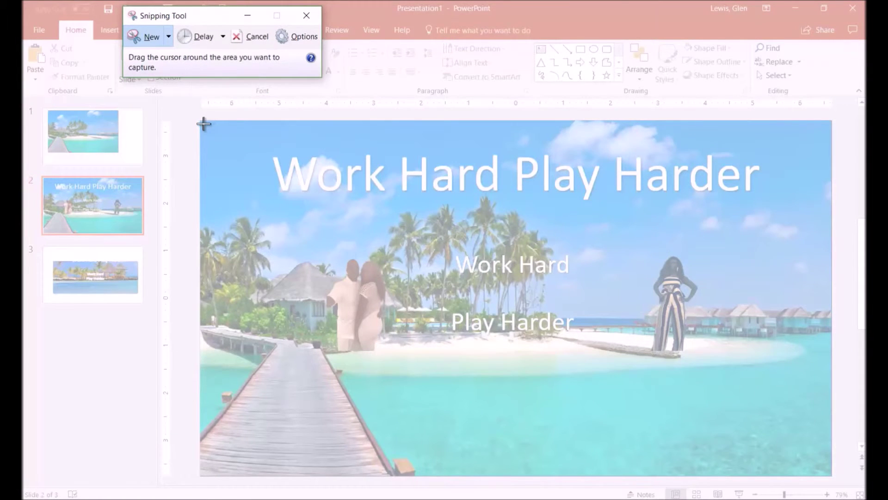
pyautogui.moveTo(202, 123); pyautogui.dragTo(833, 477)
pyautogui.rightClick(399, 233)
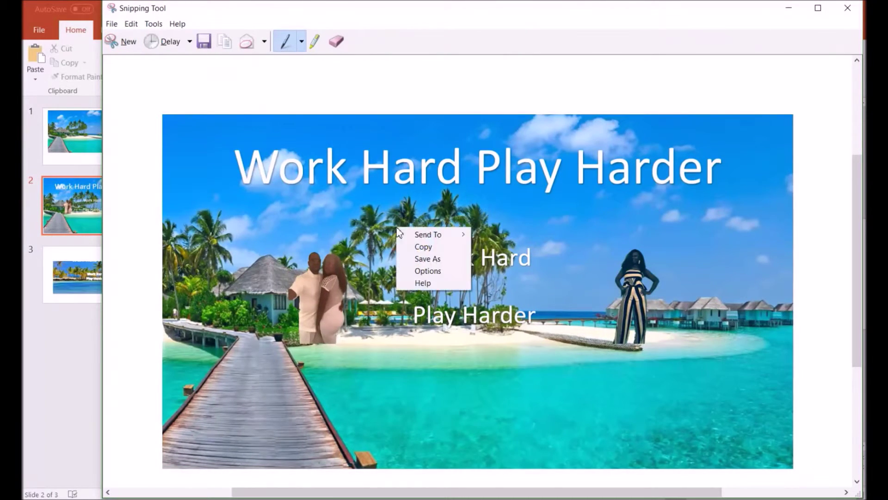
pyautogui.click(423, 247)
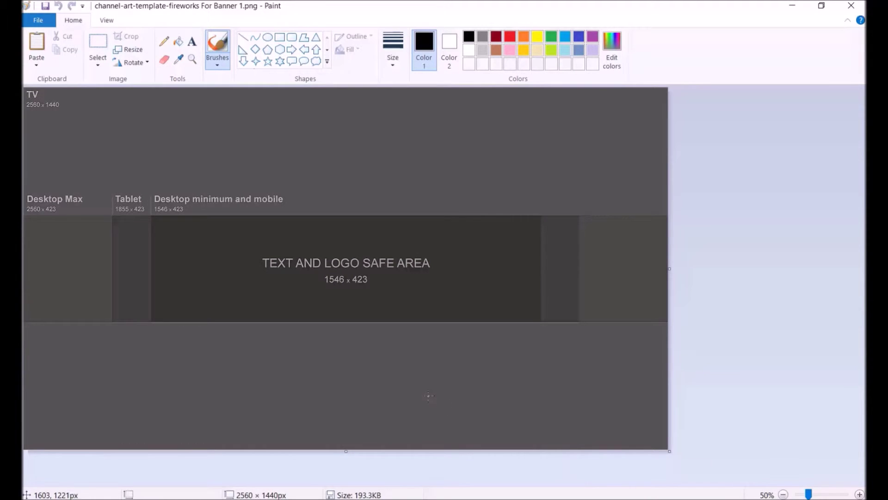
# Paste the slide snip into the template, stretch it over the 2560 × 1440 canvas, and choose Save as PNG.
pyautogui.hotkey('ctrl', 'v')
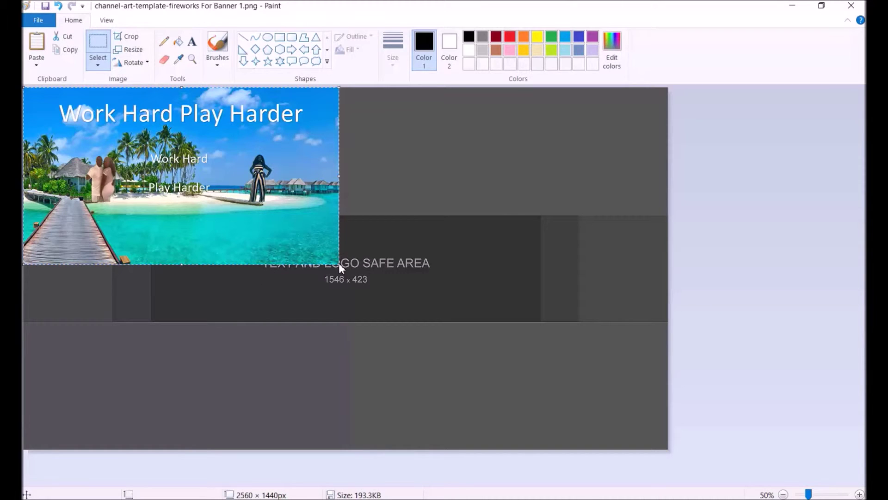
pyautogui.moveTo(340, 265); pyautogui.dragTo(668, 450)
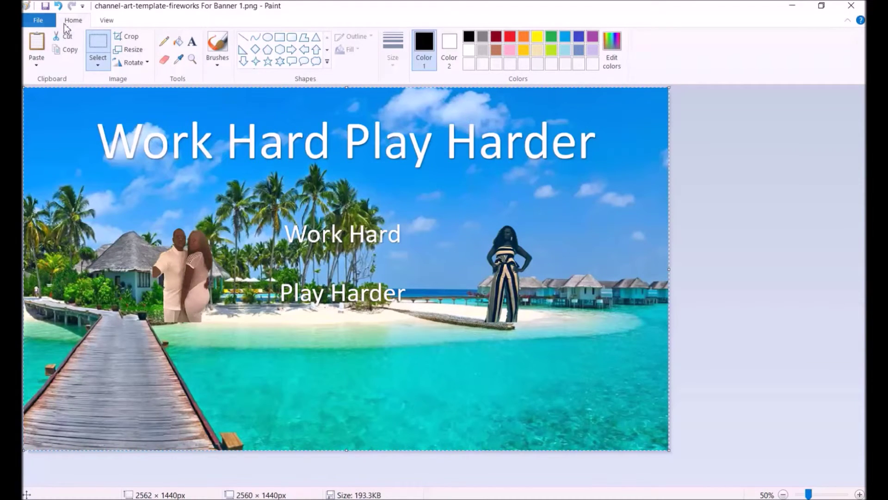
pyautogui.click(41, 23)
pyautogui.moveTo(61, 126)
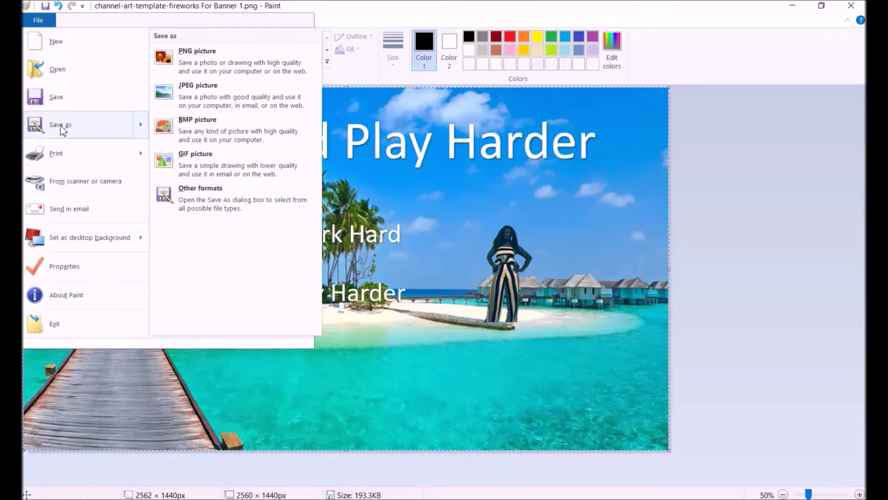
pyautogui.click(61, 127)
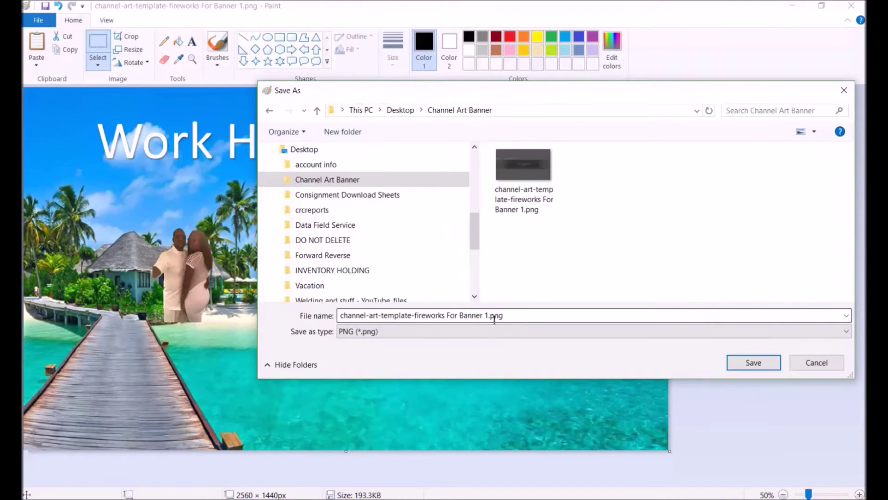
# Save the PNG as 'YouTube Channel Art Banner', accept the transparency warning, and close Paint.
pyautogui.moveTo(491, 315); pyautogui.dragTo(340, 315)
pyautogui.write('YouTube Channel Art Banner')
pyautogui.click(753, 365)
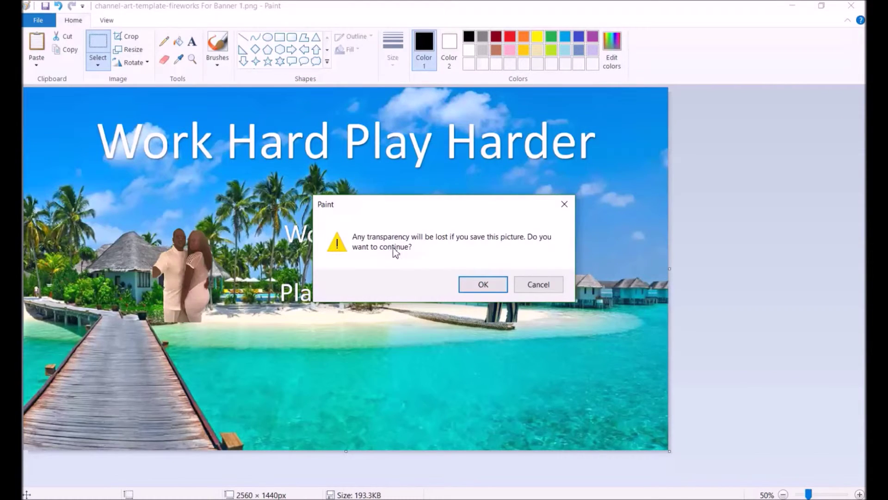
pyautogui.click(480, 283)
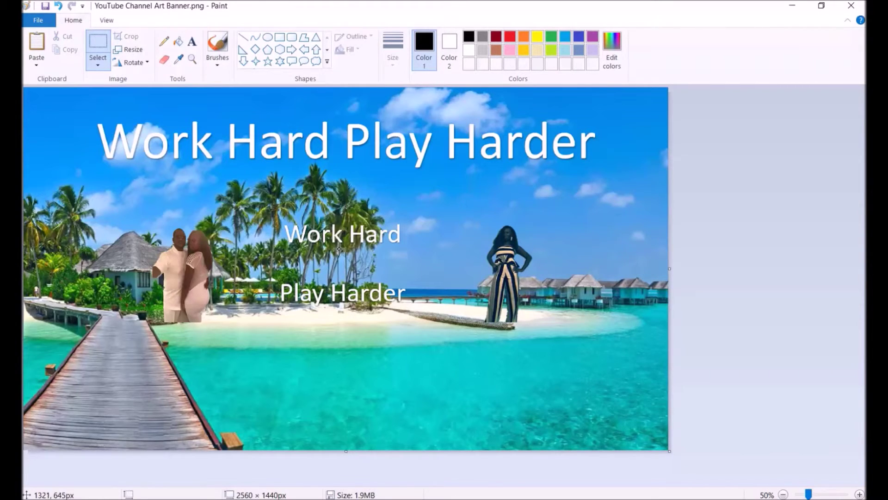
pyautogui.click(851, 6)
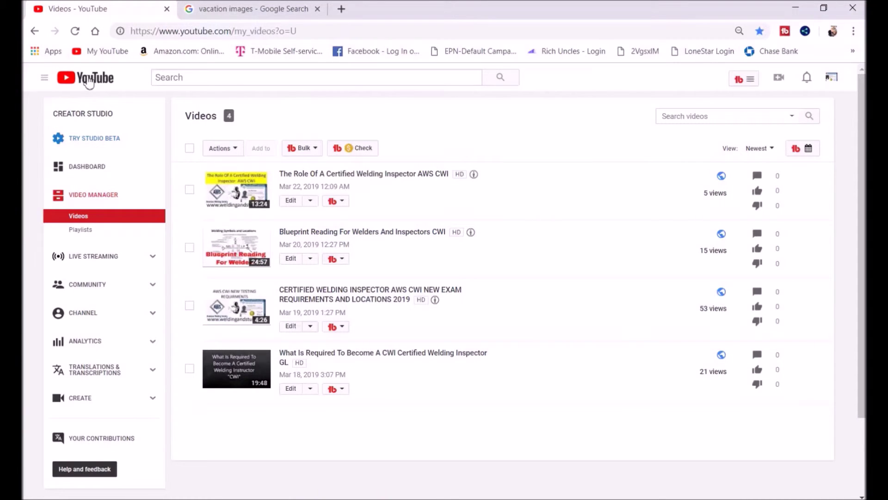
# Go through Creator Studio to the channel page in customize mode and bring up the banner's edit options.
pyautogui.click(832, 85)
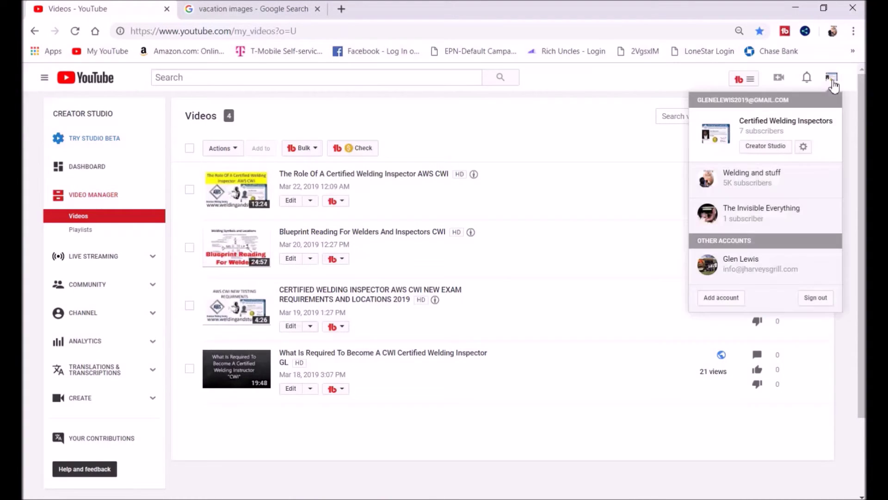
pyautogui.click(758, 148)
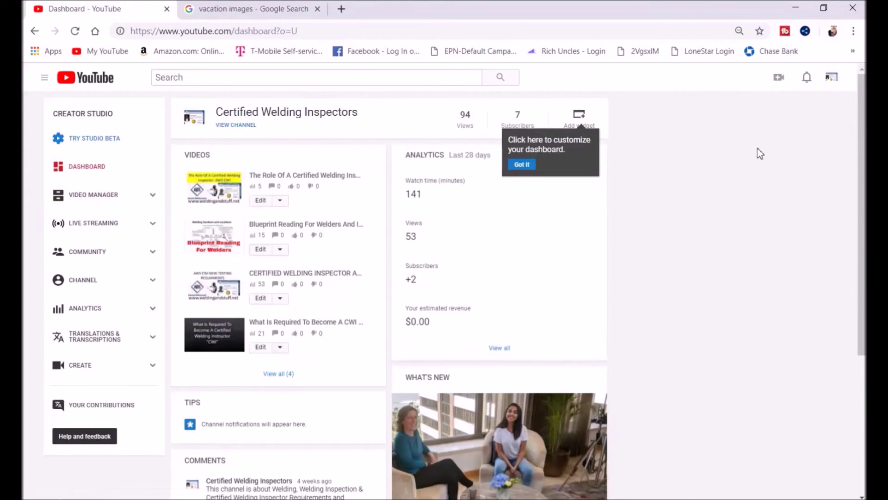
pyautogui.click(237, 127)
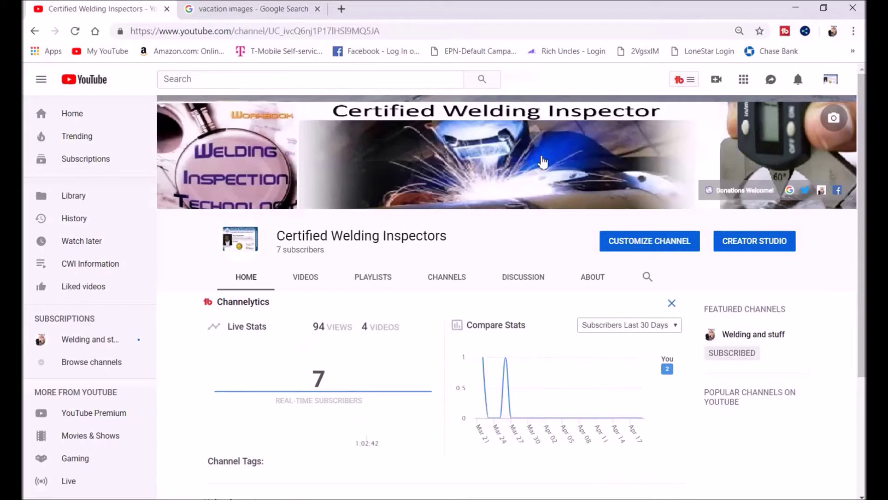
pyautogui.click(641, 244)
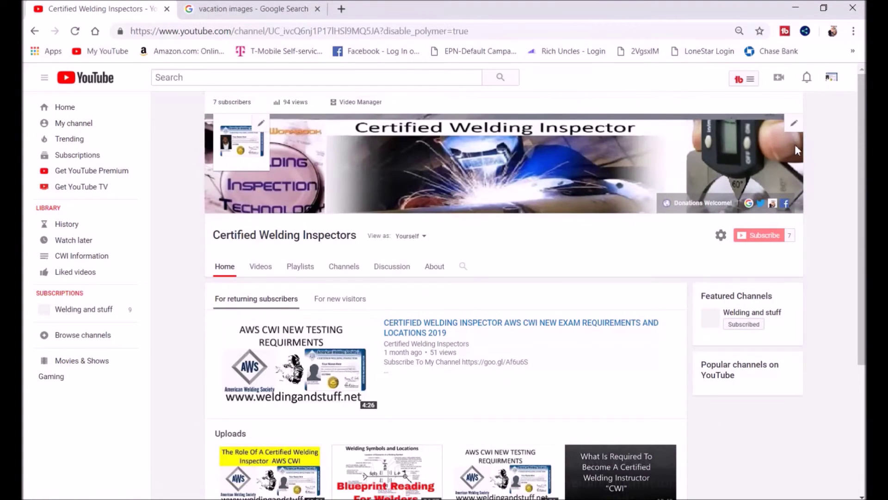
pyautogui.click(794, 126)
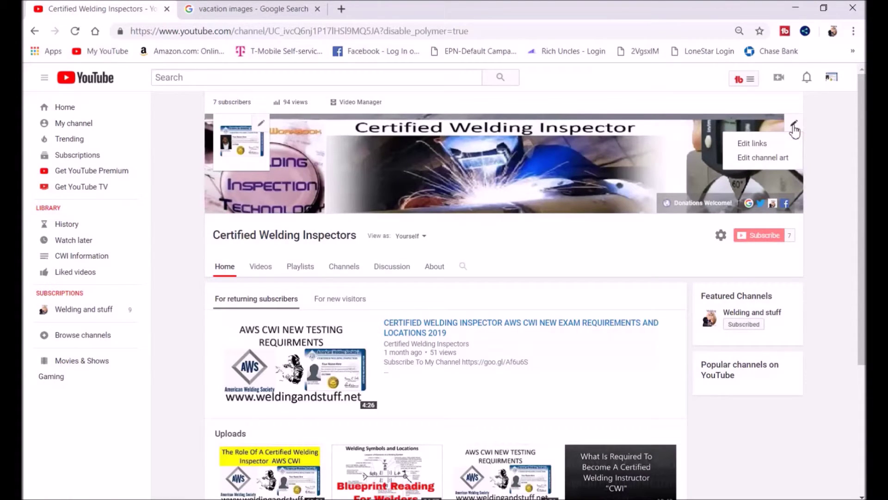
# Replace the channel art by uploading YouTube Channel Art Banner.png from the computer.
pyautogui.click(754, 159)
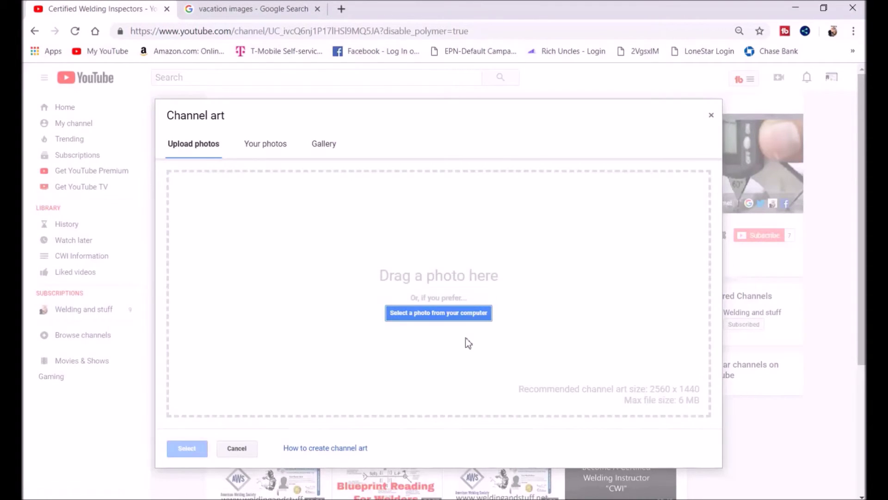
pyautogui.click(423, 316)
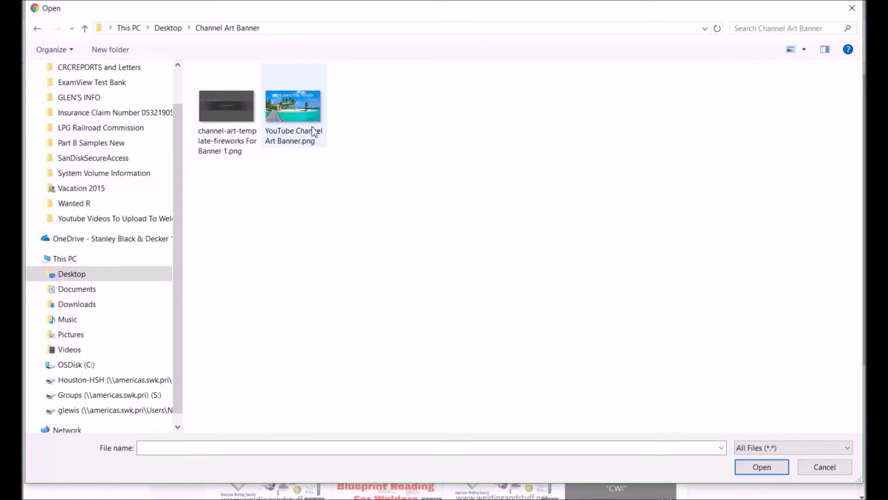
pyautogui.doubleClick(305, 126)
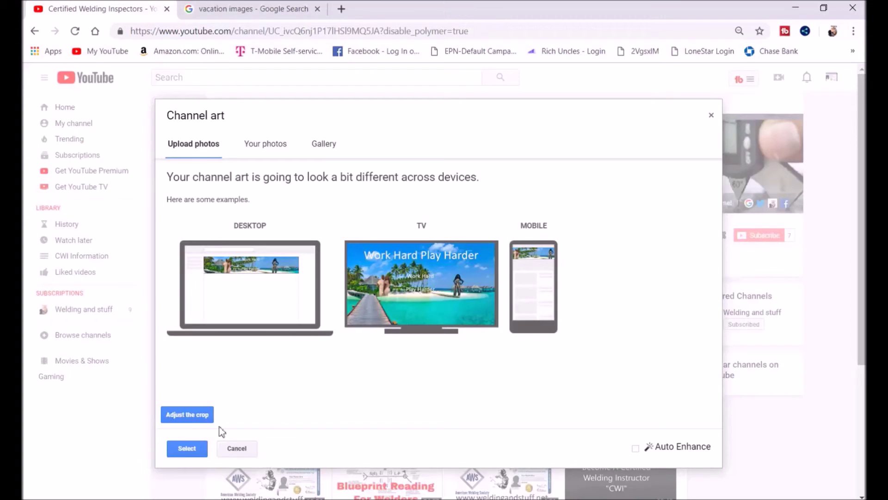
# Check the beach banner's crop area, then apply it as the channel art.
pyautogui.click(185, 415)
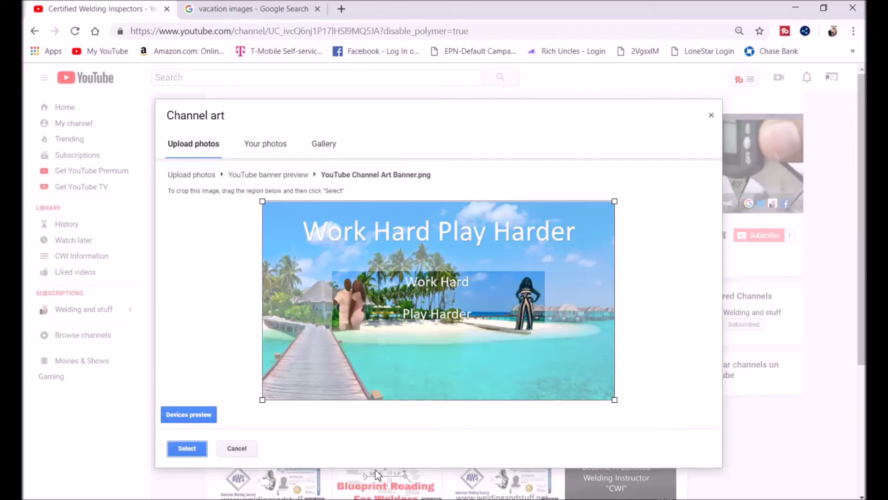
pyautogui.click(187, 449)
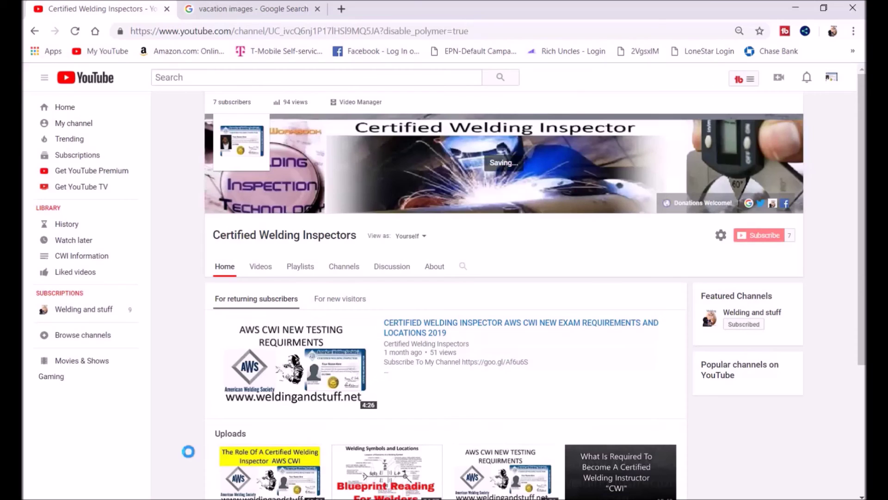